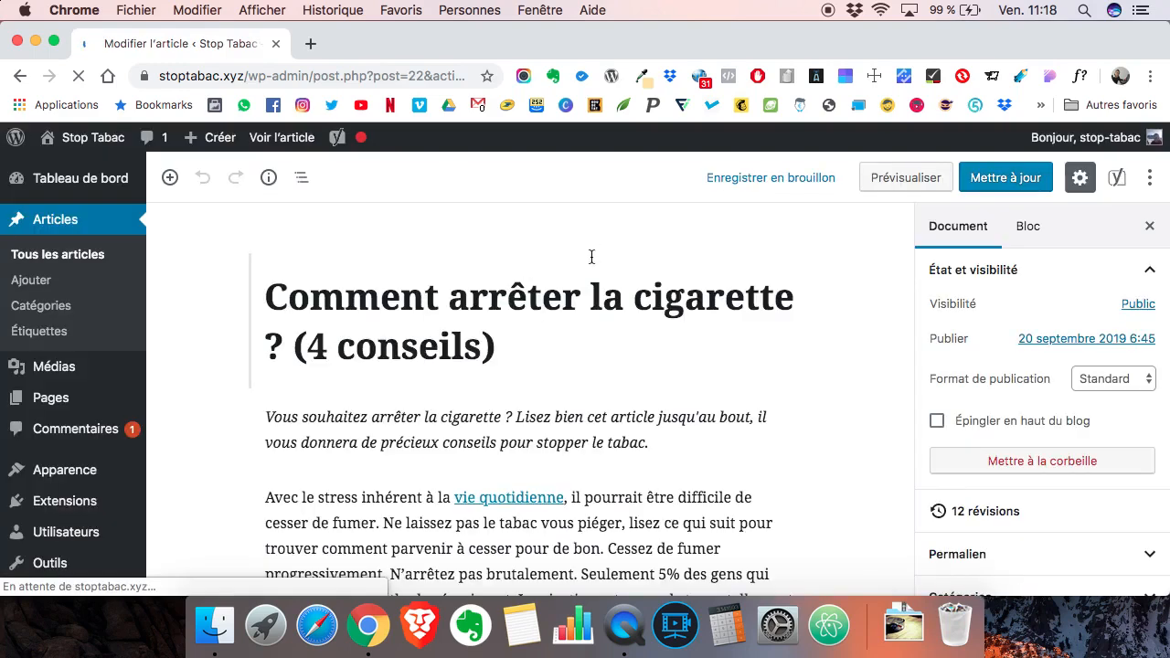
Step: Open the readability (Lisibilité) analysis in the Yoast SEO section below the article
scroll(579, 331, down, 8)
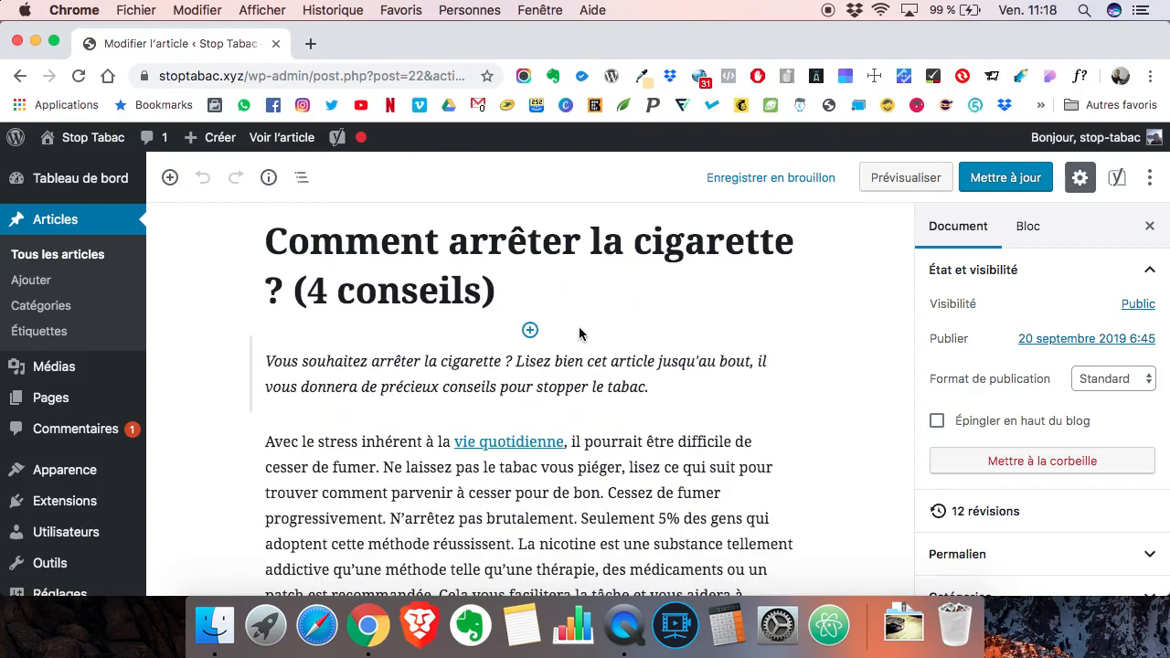
scroll(580, 333, down, 15)
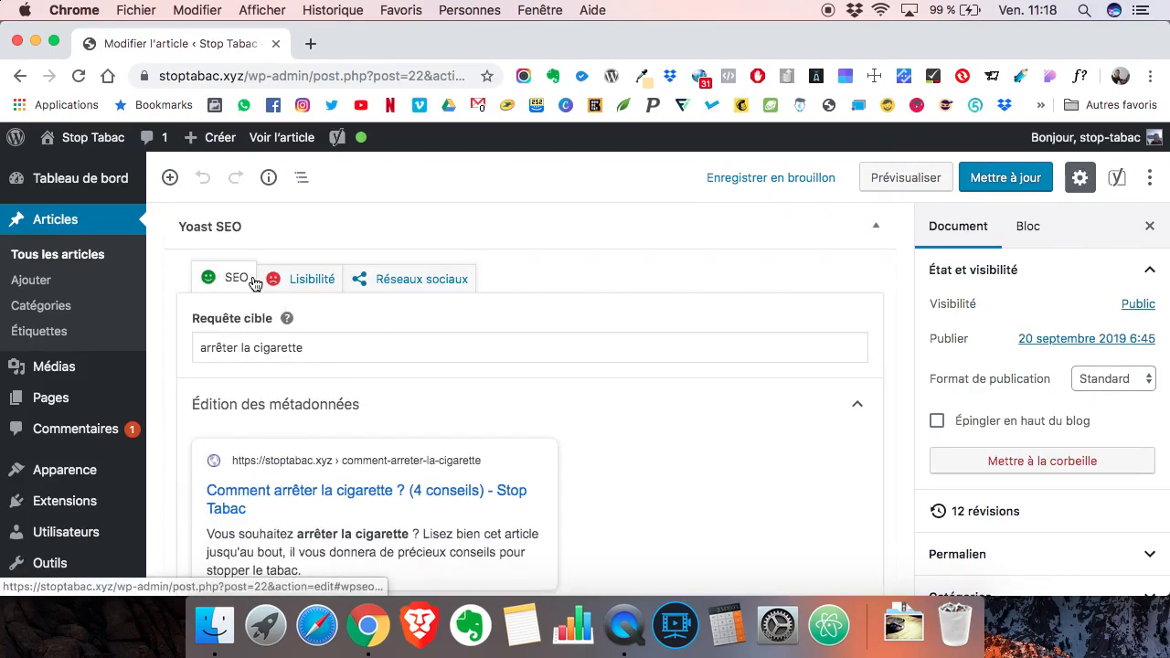
click(311, 279)
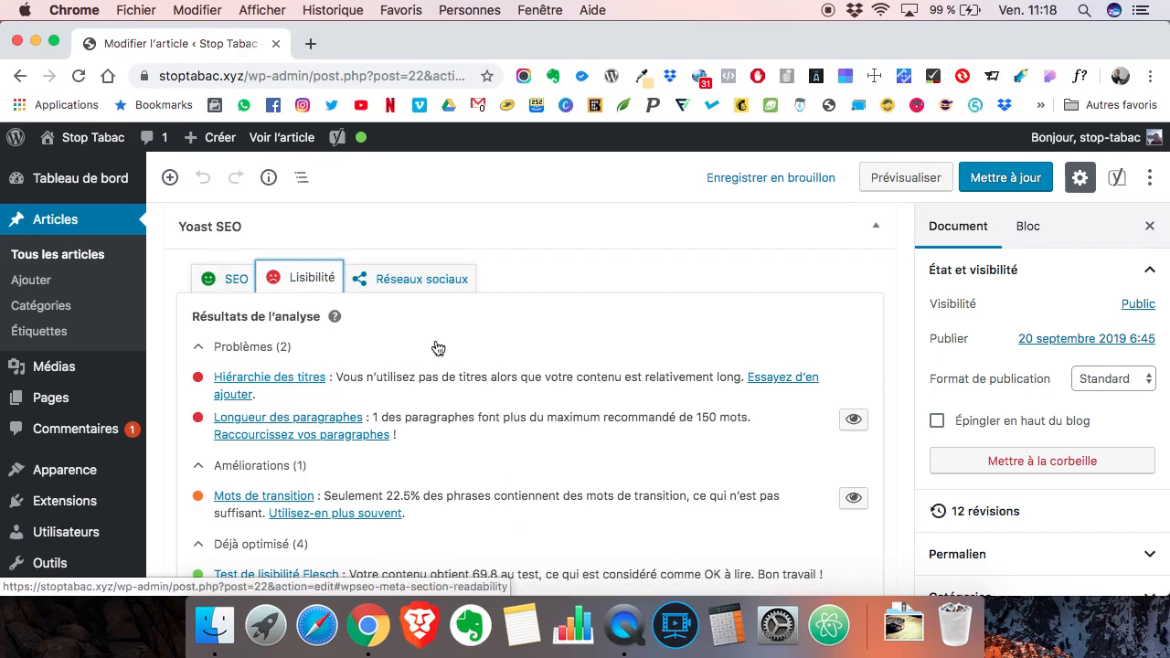
Step: Review the article's title, introduction and body paragraphs to find where subheadings are needed
scroll(437, 348, up, 15)
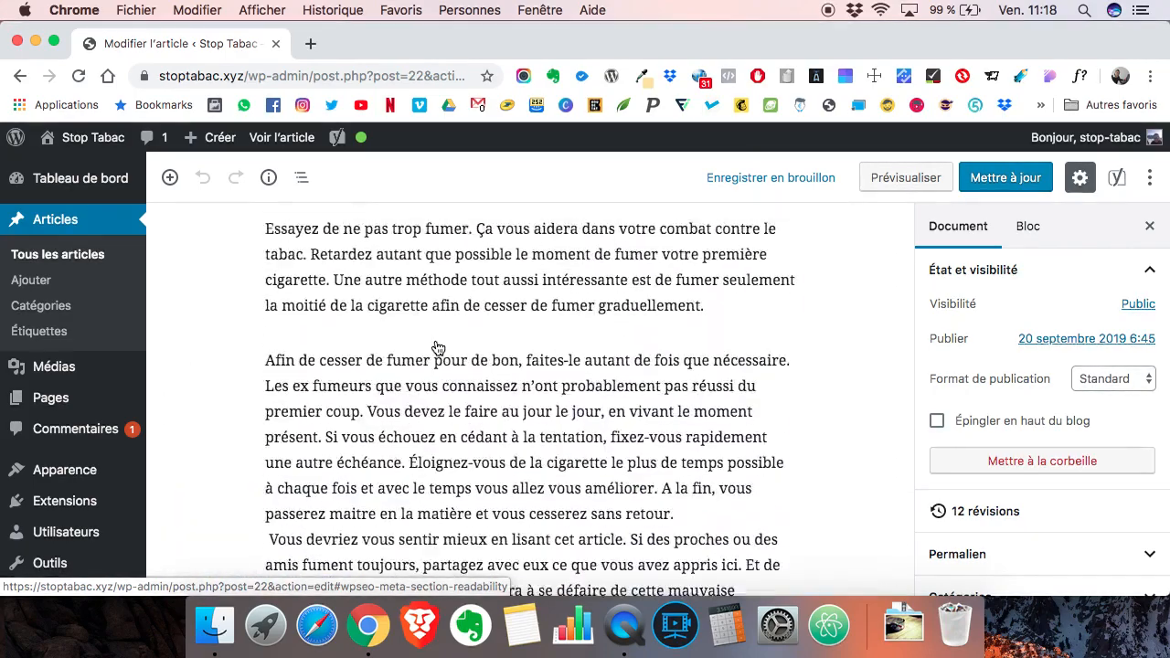
scroll(438, 348, up, 8)
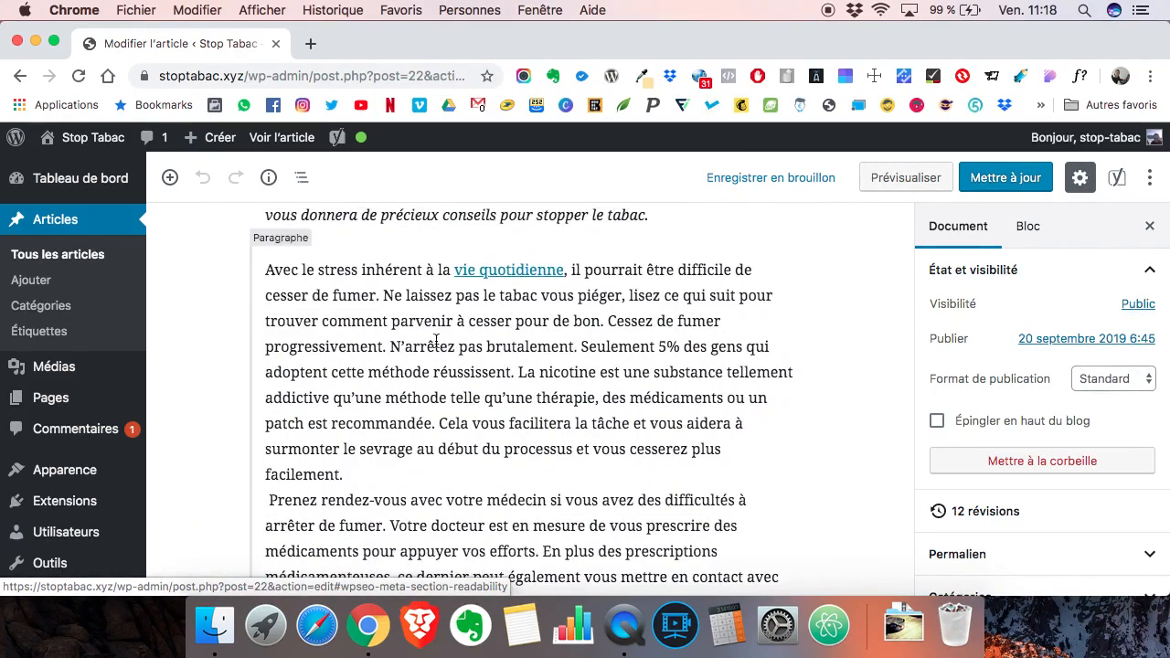
scroll(435, 345, up, 5)
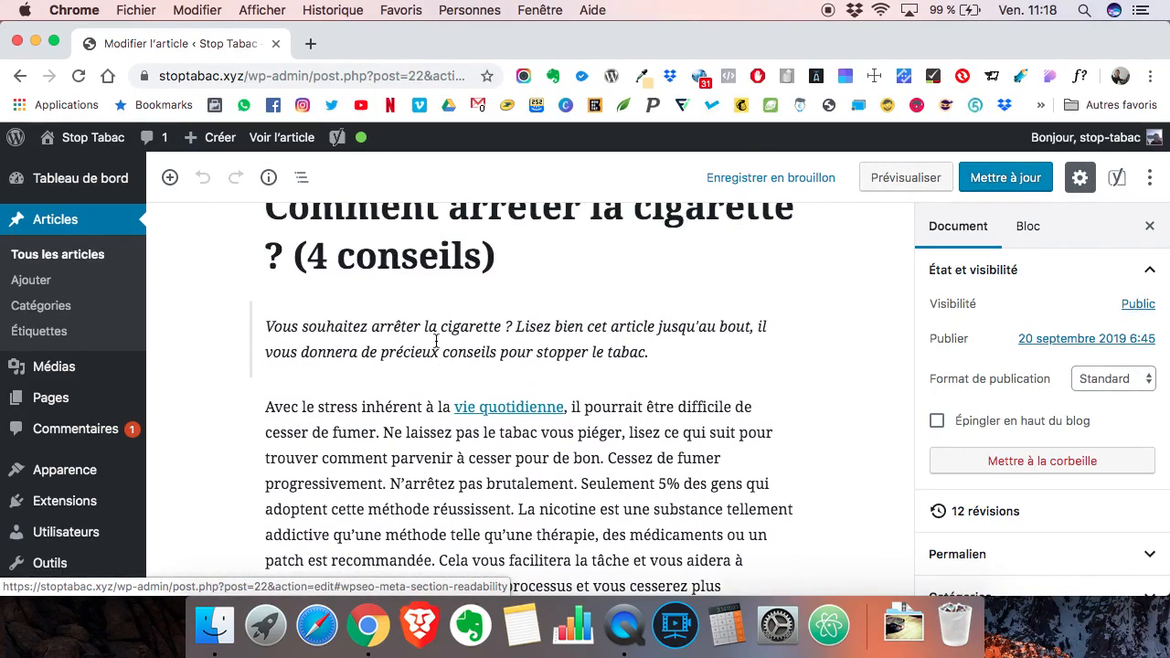
click(466, 267)
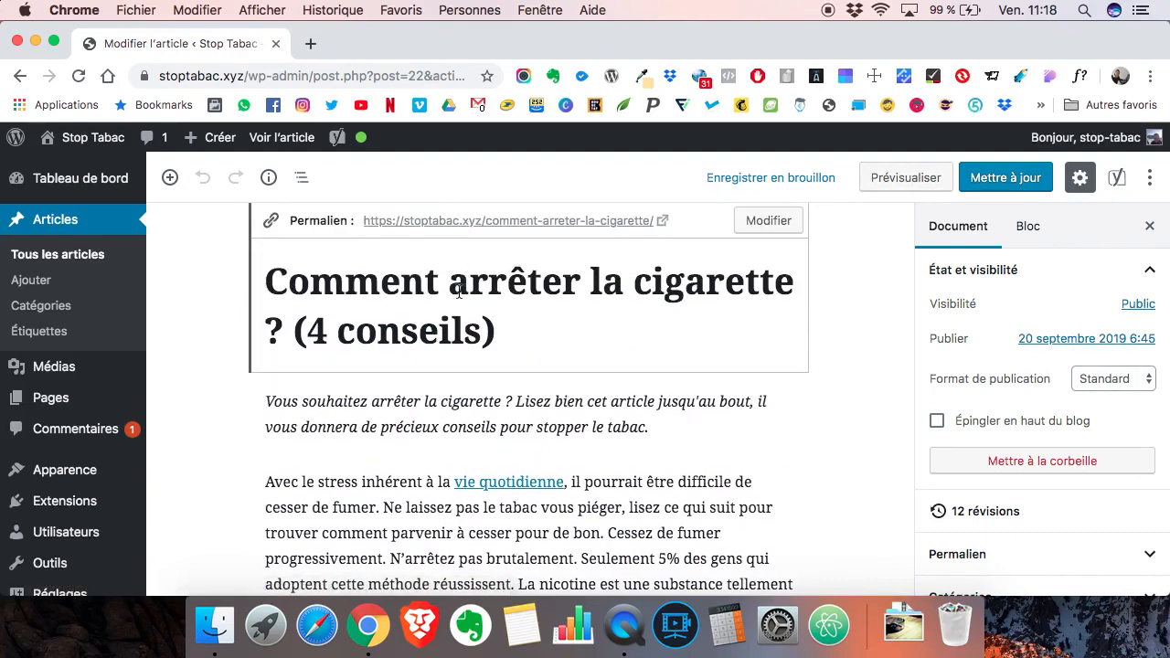
scroll(464, 279, down, 3)
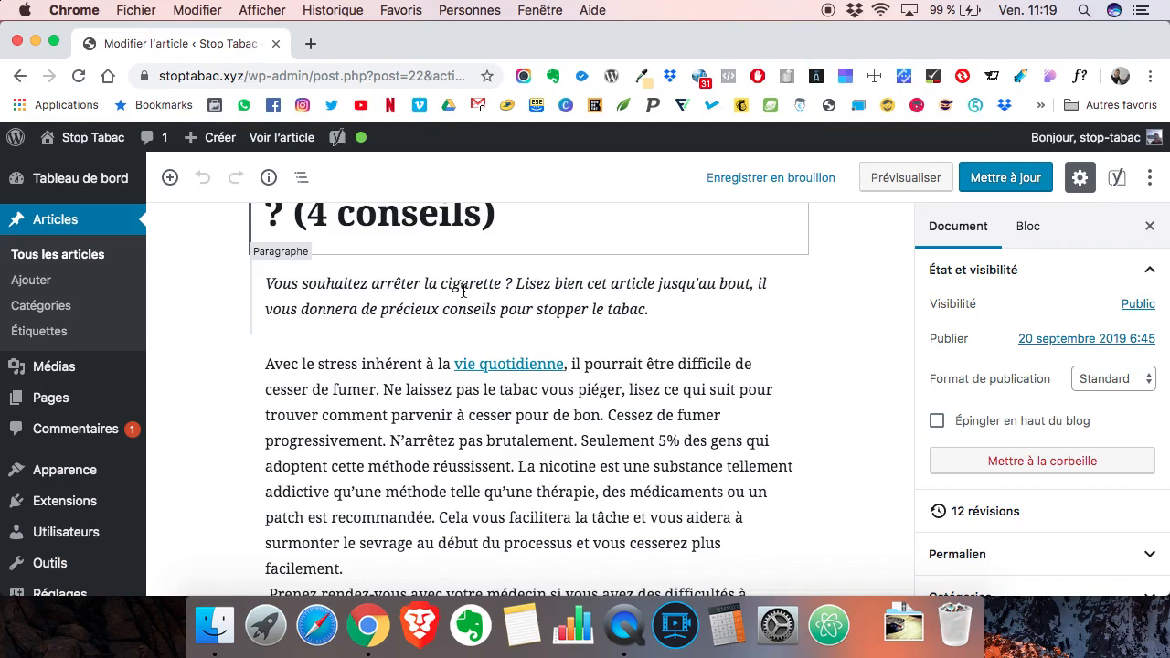
scroll(463, 290, up, 2)
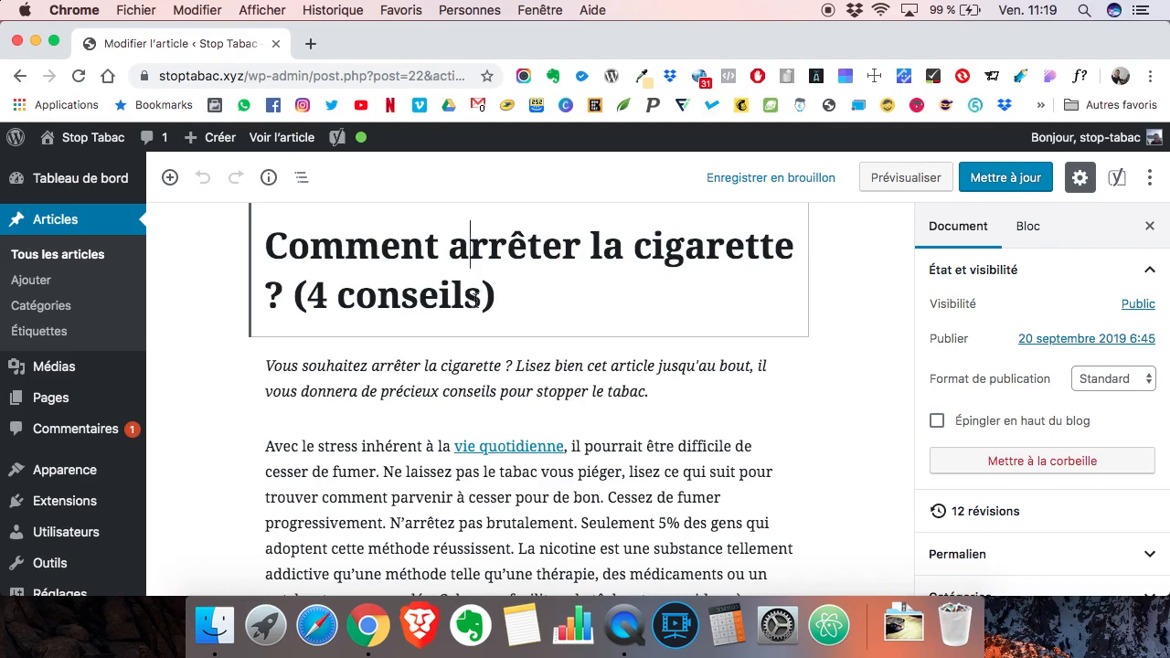
scroll(475, 302, down, 4)
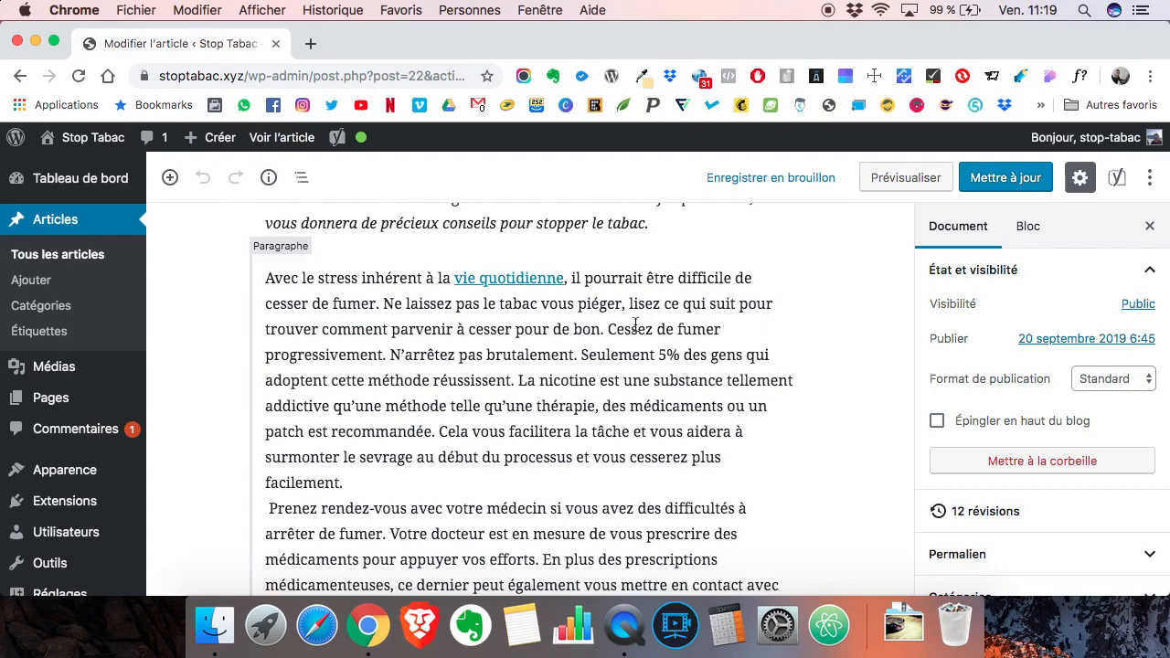
scroll(608, 329, down, 15)
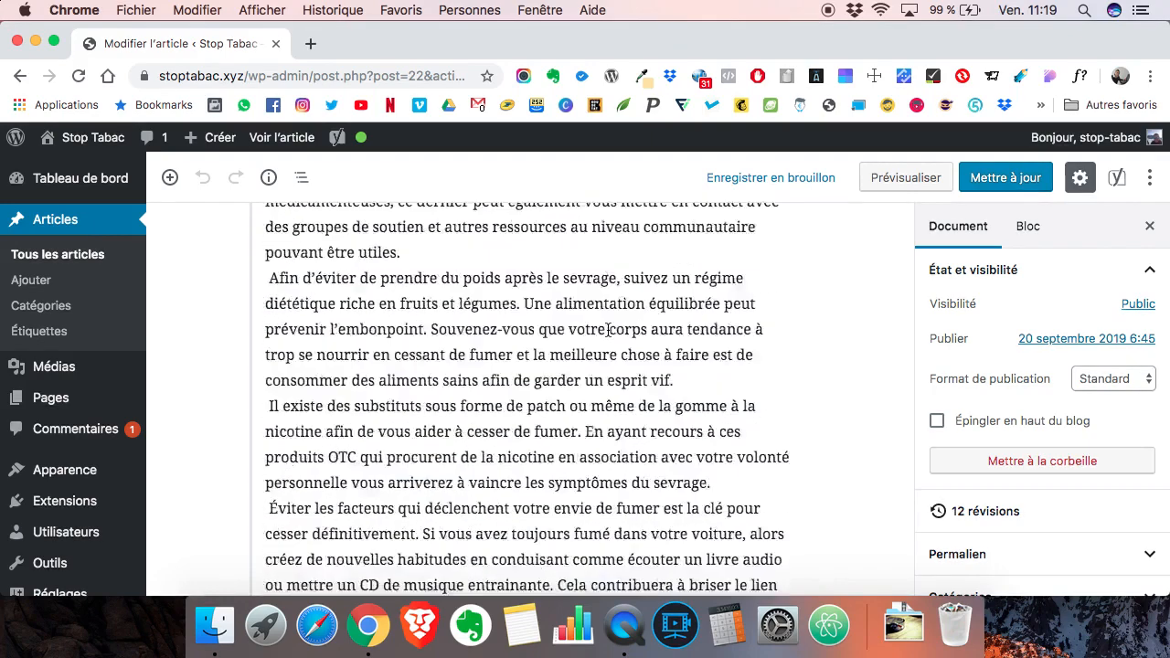
scroll(608, 329, down, 10)
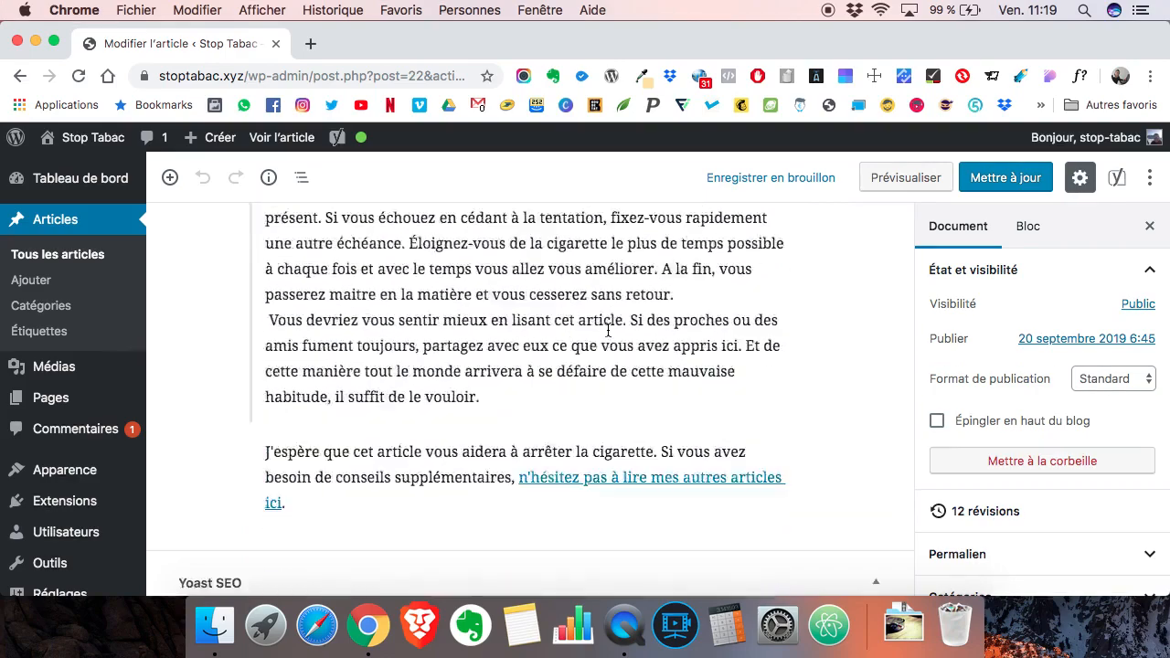
scroll(608, 329, up, 7)
scroll(608, 329, up, 15)
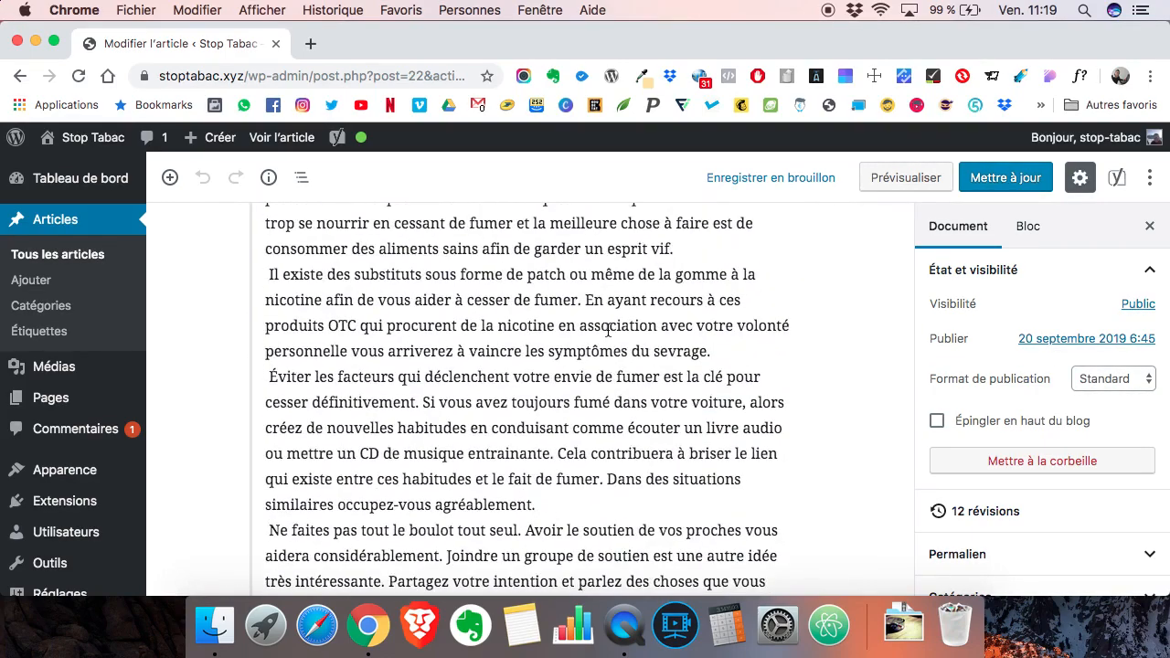
scroll(608, 329, up, 7)
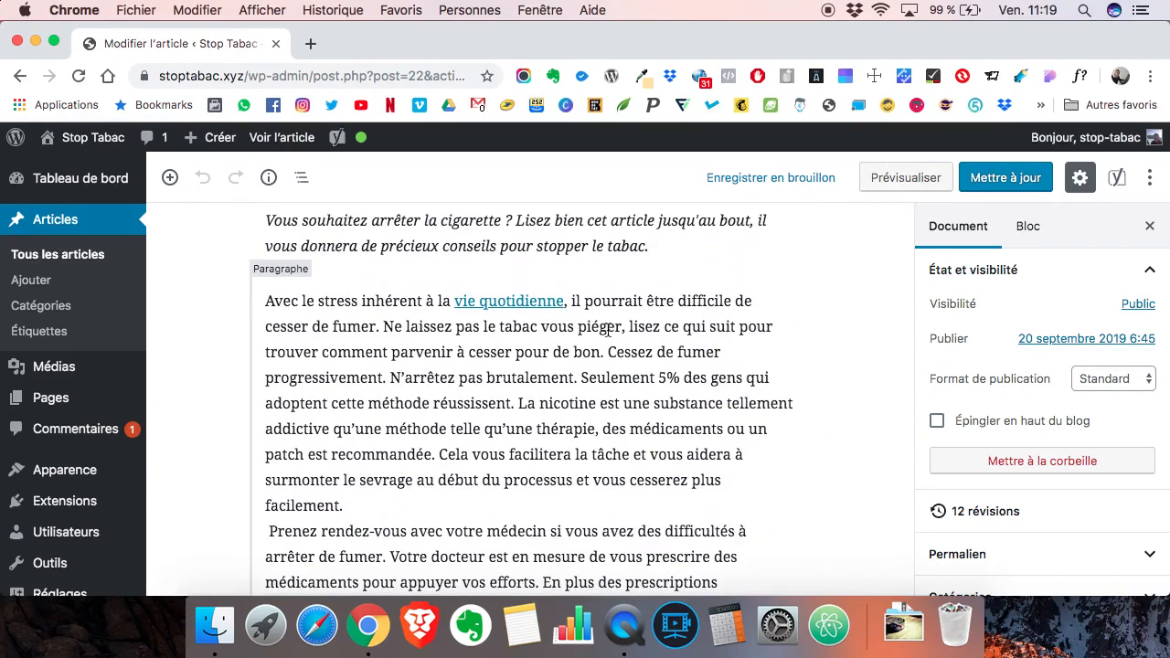
Step: Split "Cessez de fumer progressivement" out of the body text into its own paragraph and remove its final period
click(608, 352)
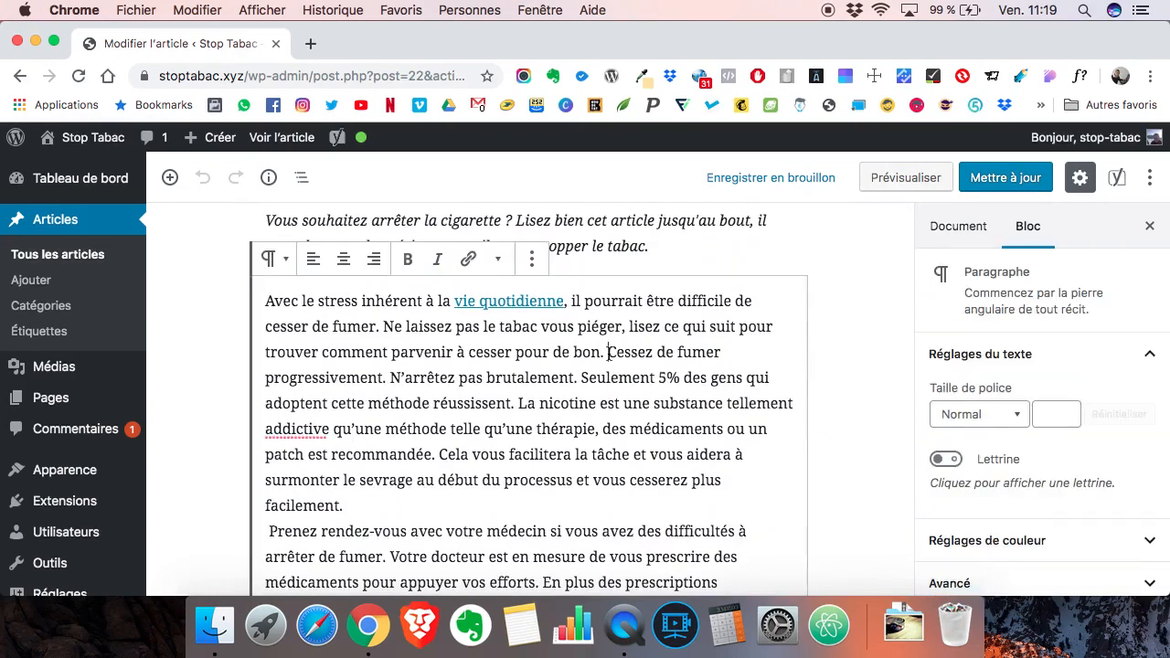
key(Return)
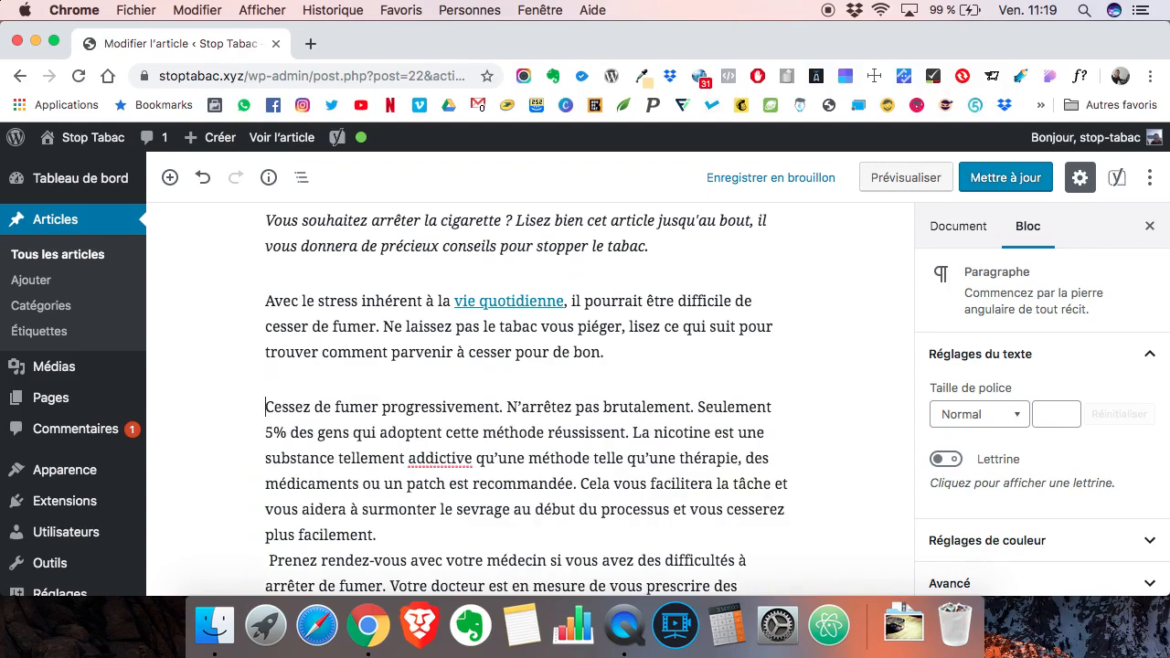
click(509, 407)
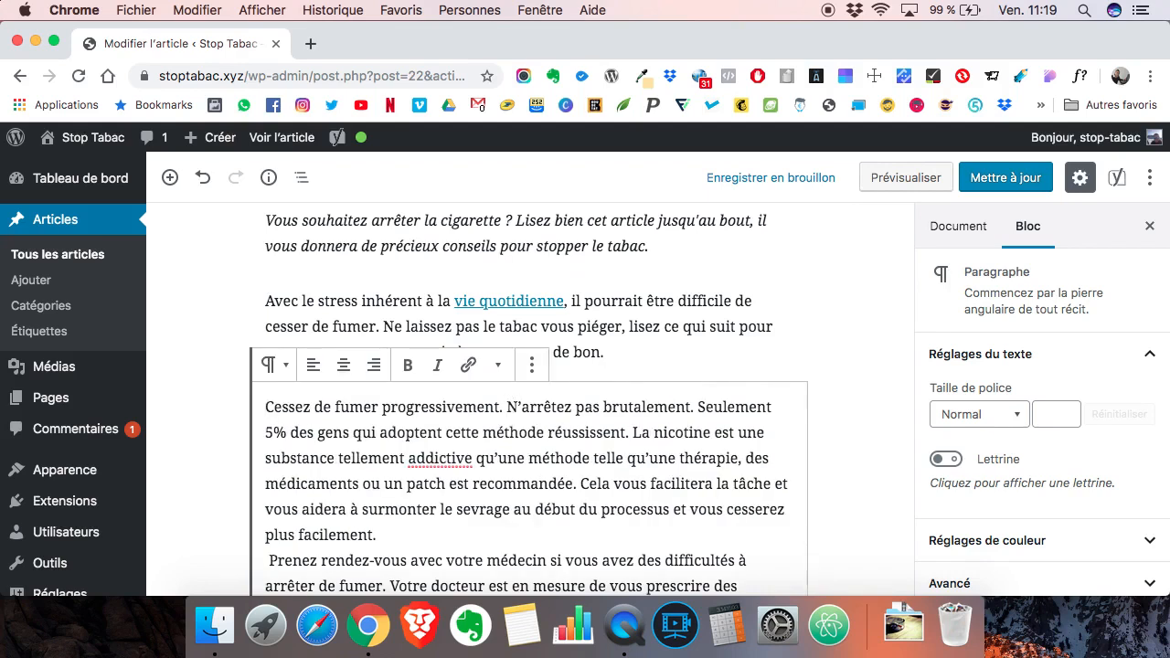
key(Return)
click(591, 413)
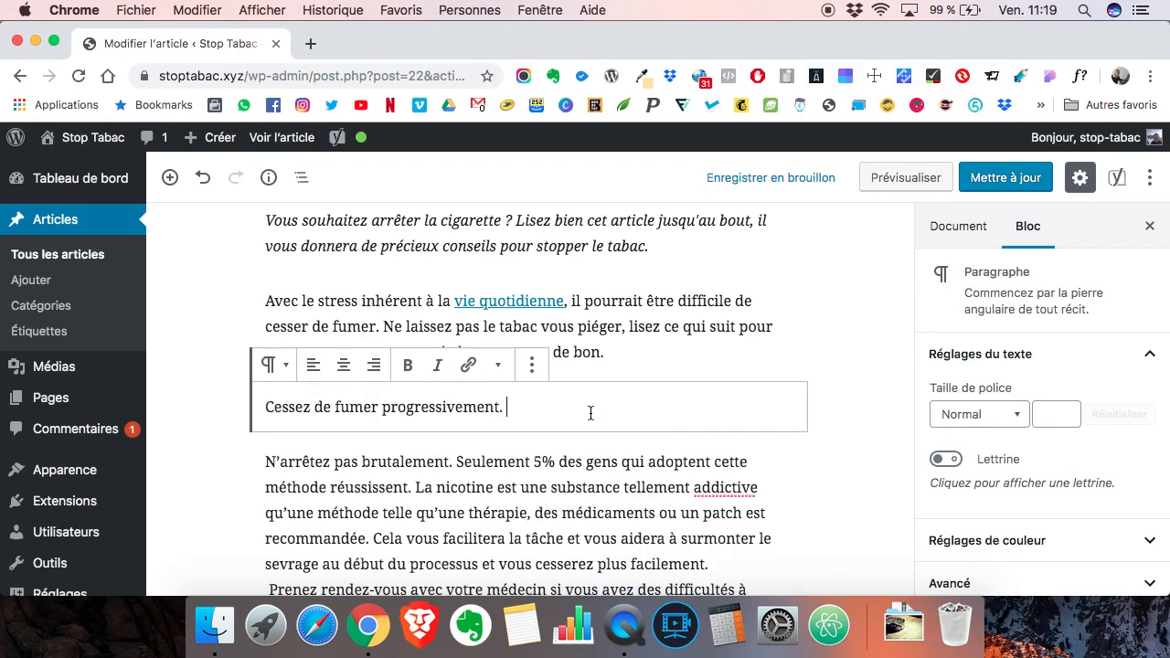
key(BackSpace)
Step: Convert the "Cessez de fumer progressivement" paragraph into an H2 heading
click(279, 406)
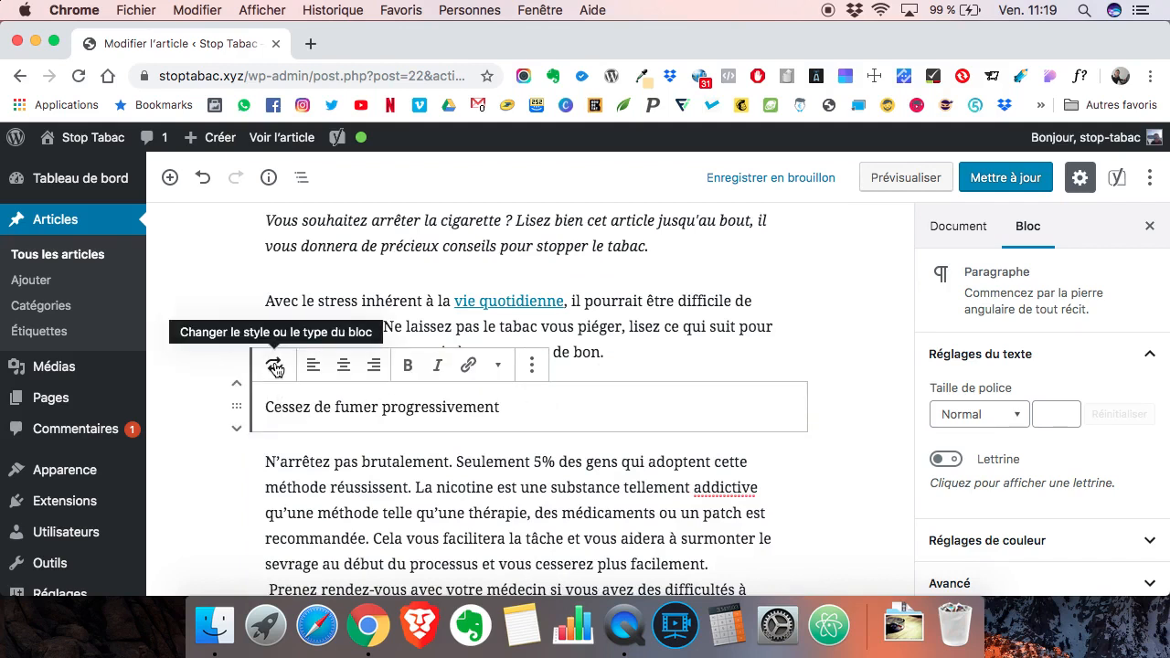
click(275, 366)
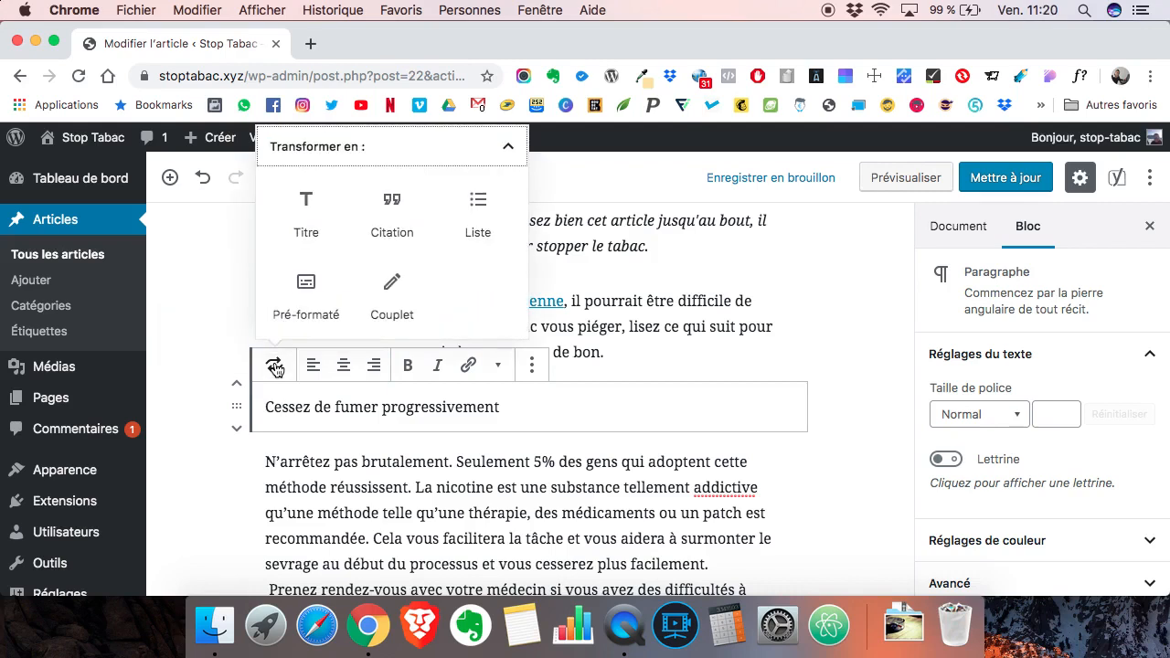
click(308, 205)
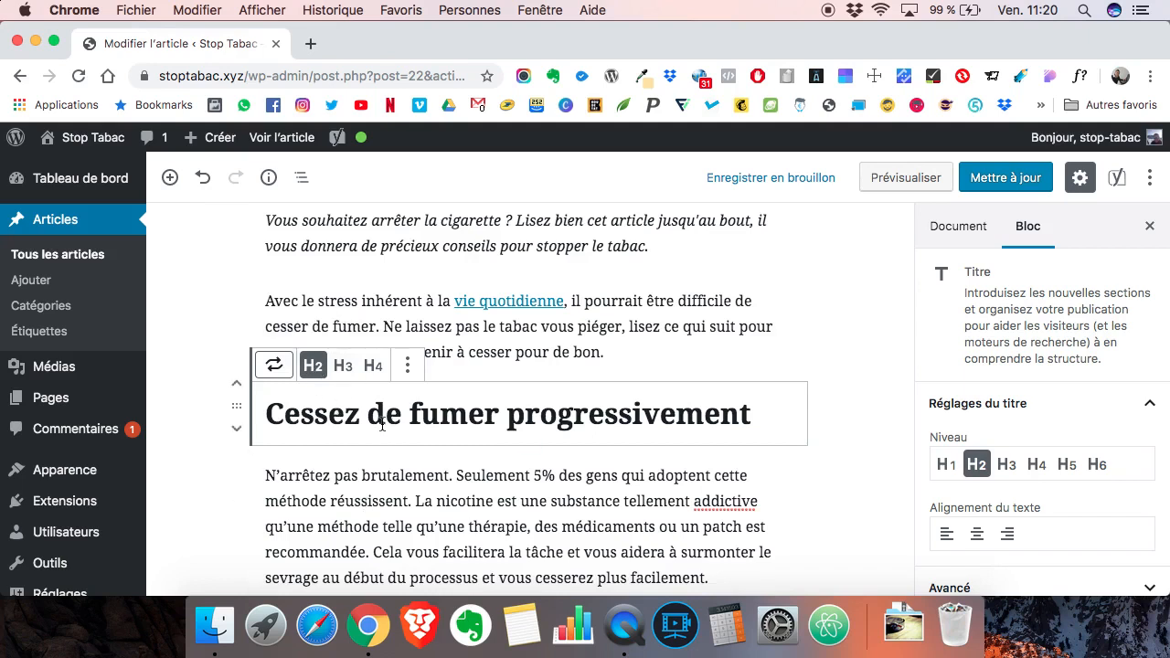
Step: Split "Ne faites pas tout le boulot tout seul." into its own paragraph and convert it into an H2 heading
scroll(382, 424, down, 2)
scroll(382, 425, down, 1)
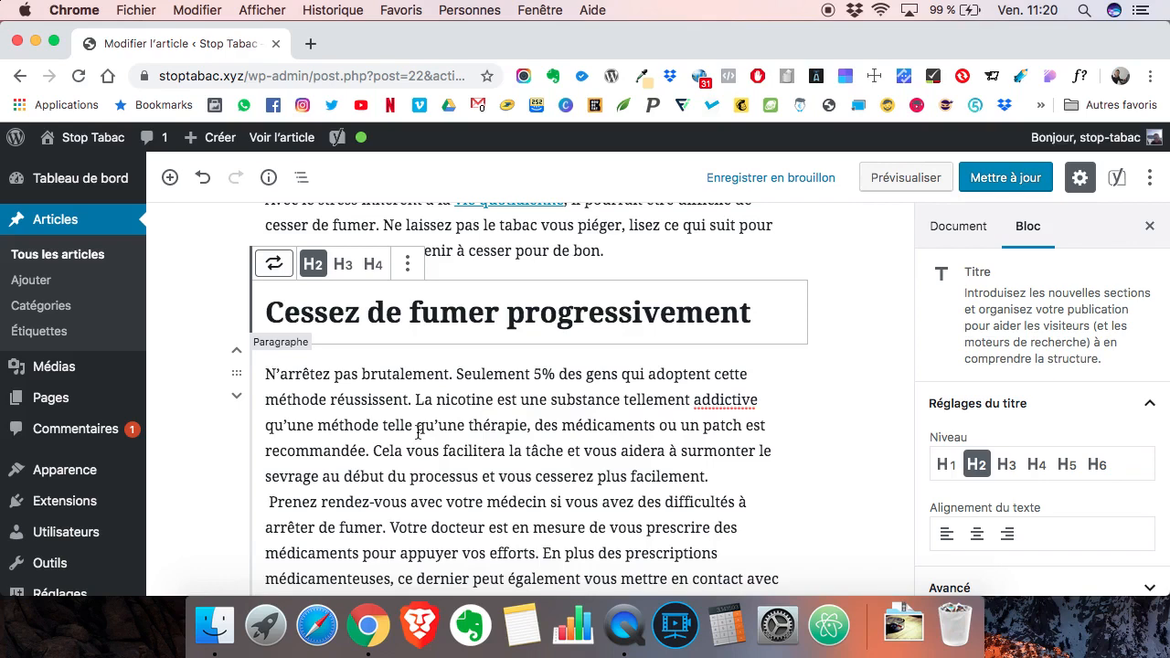
scroll(418, 431, down, 5)
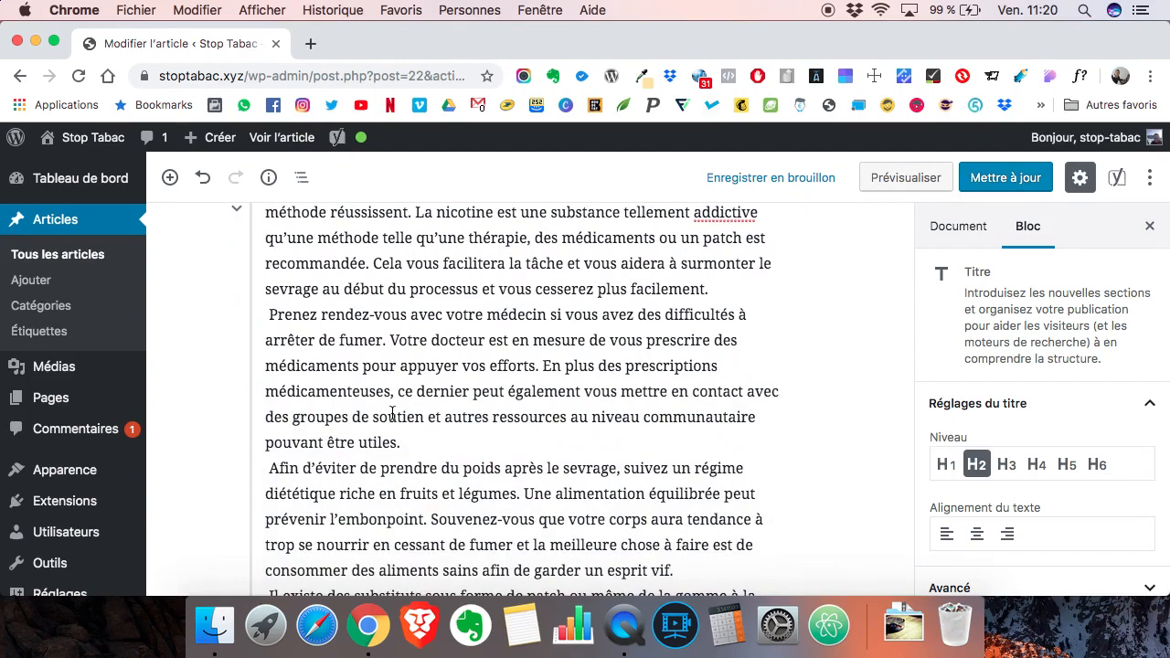
scroll(392, 414, down, 3)
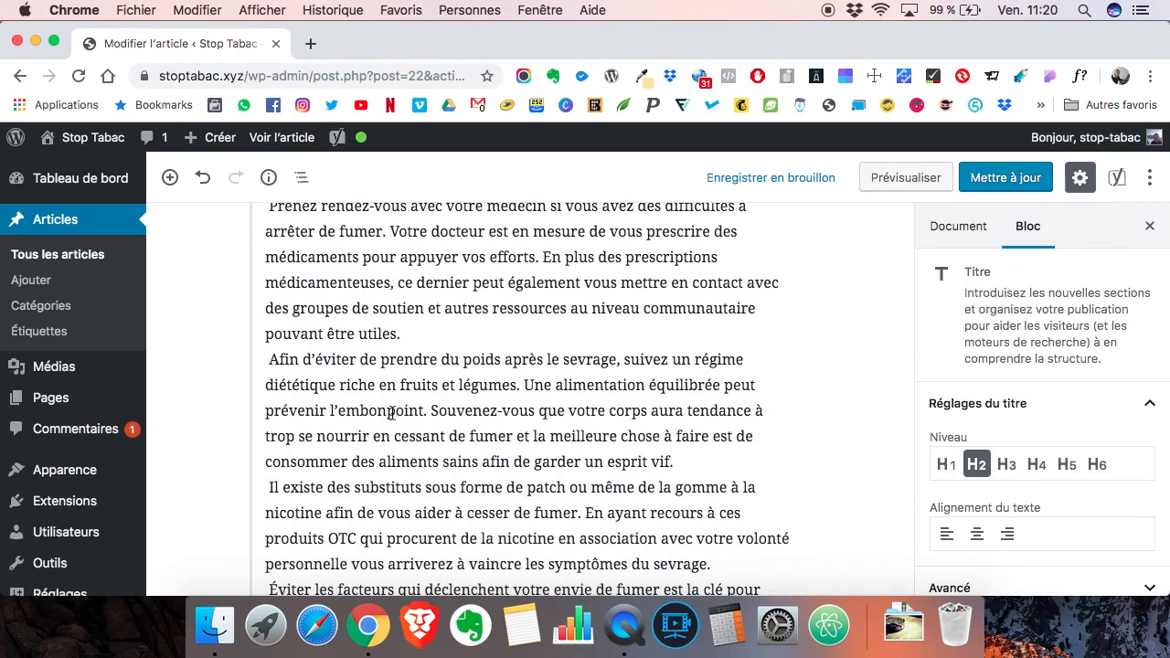
scroll(393, 414, down, 3)
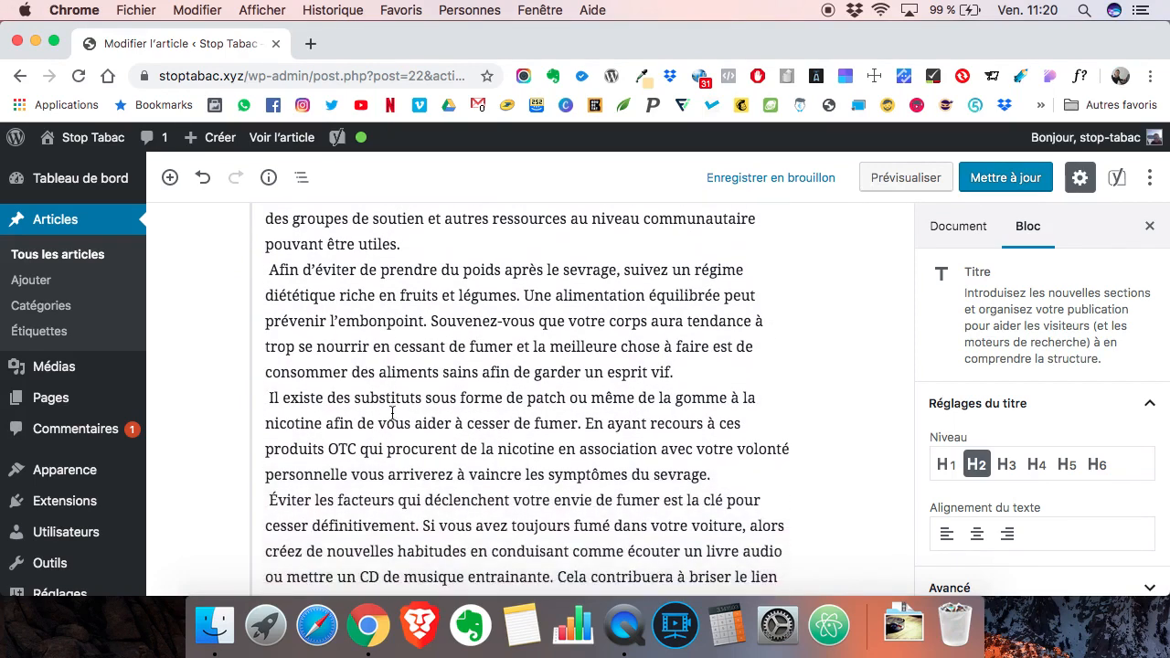
scroll(392, 413, down, 6)
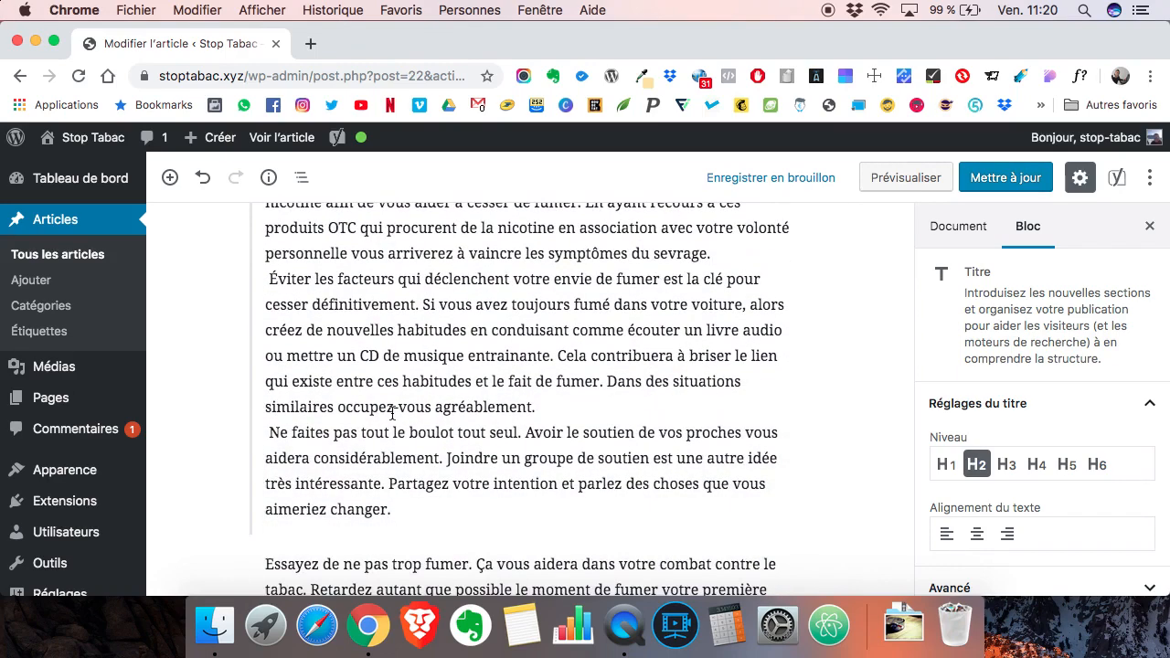
scroll(392, 413, down, 2)
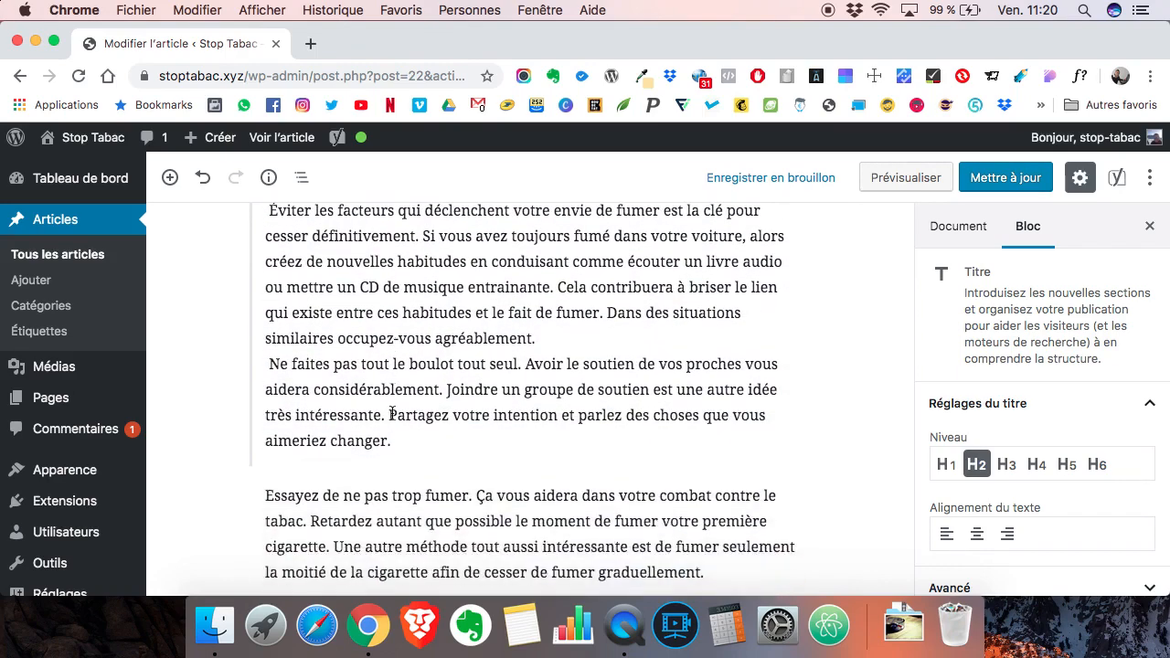
click(526, 358)
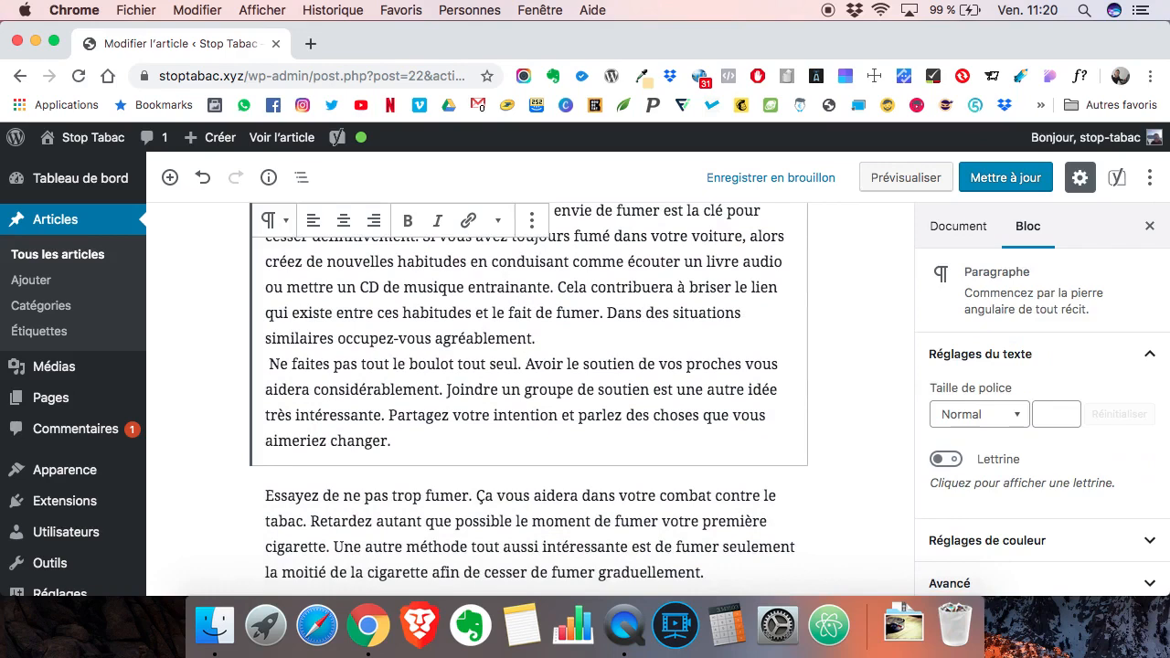
key(Return)
click(332, 365)
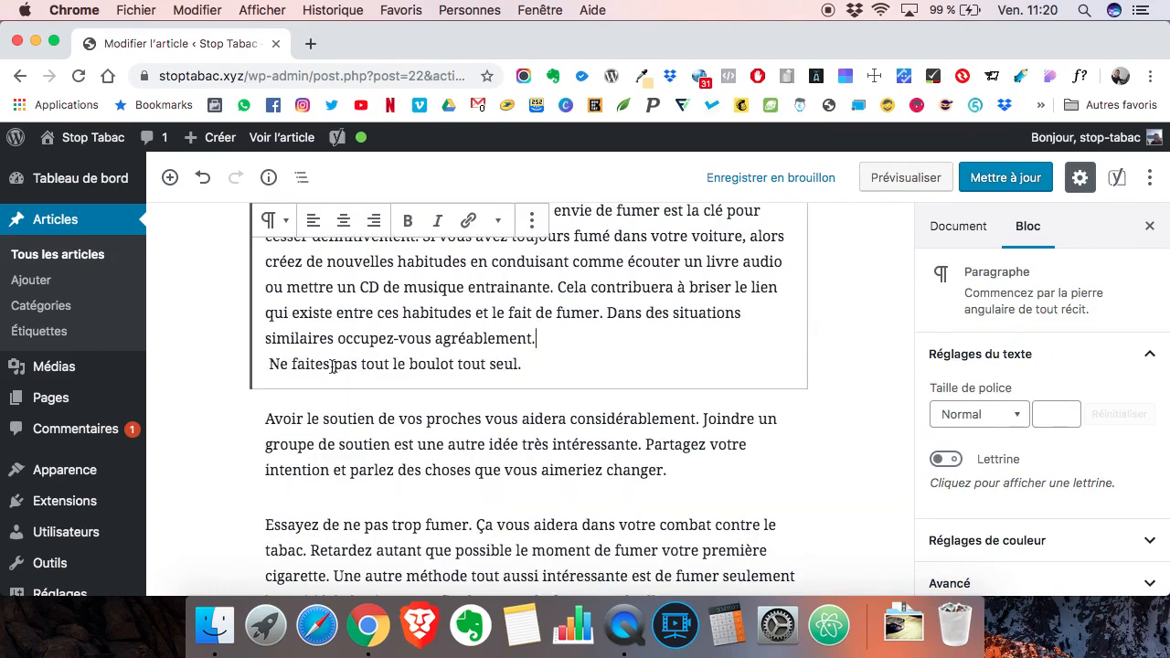
key(BackSpace)
key(Return)
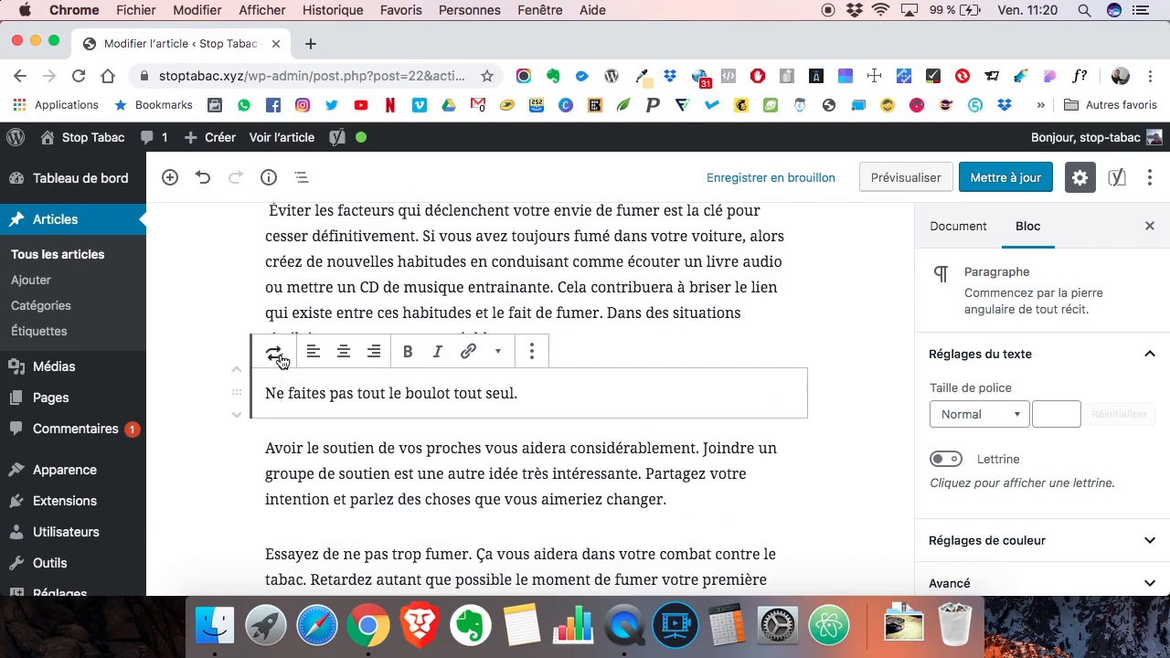
click(273, 353)
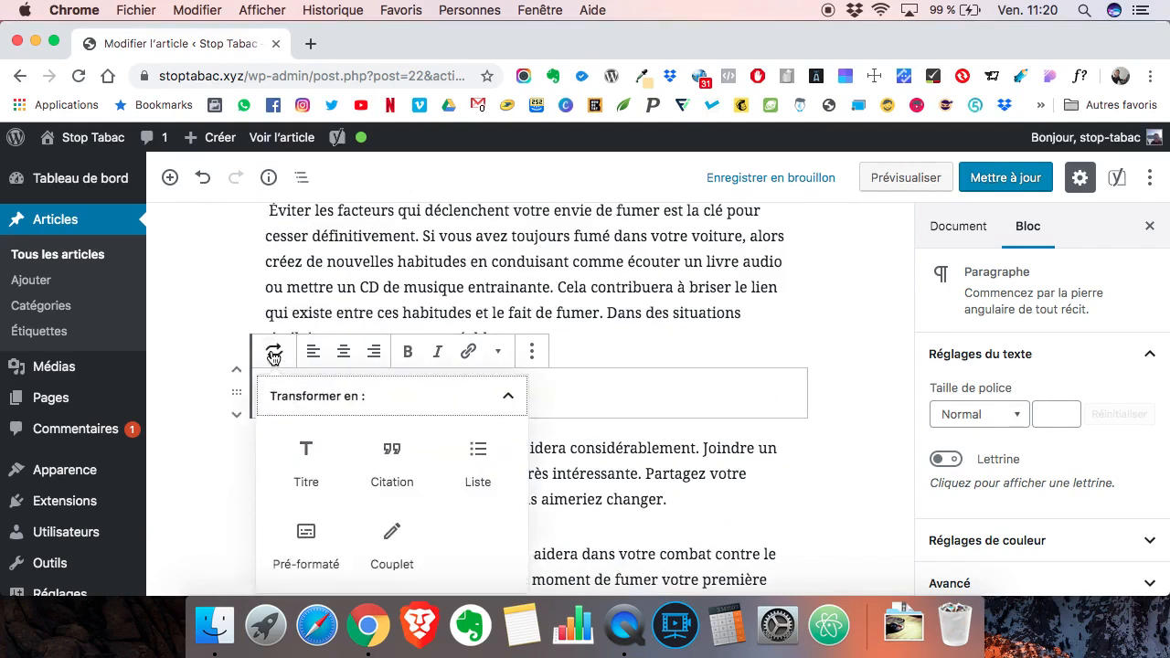
click(306, 451)
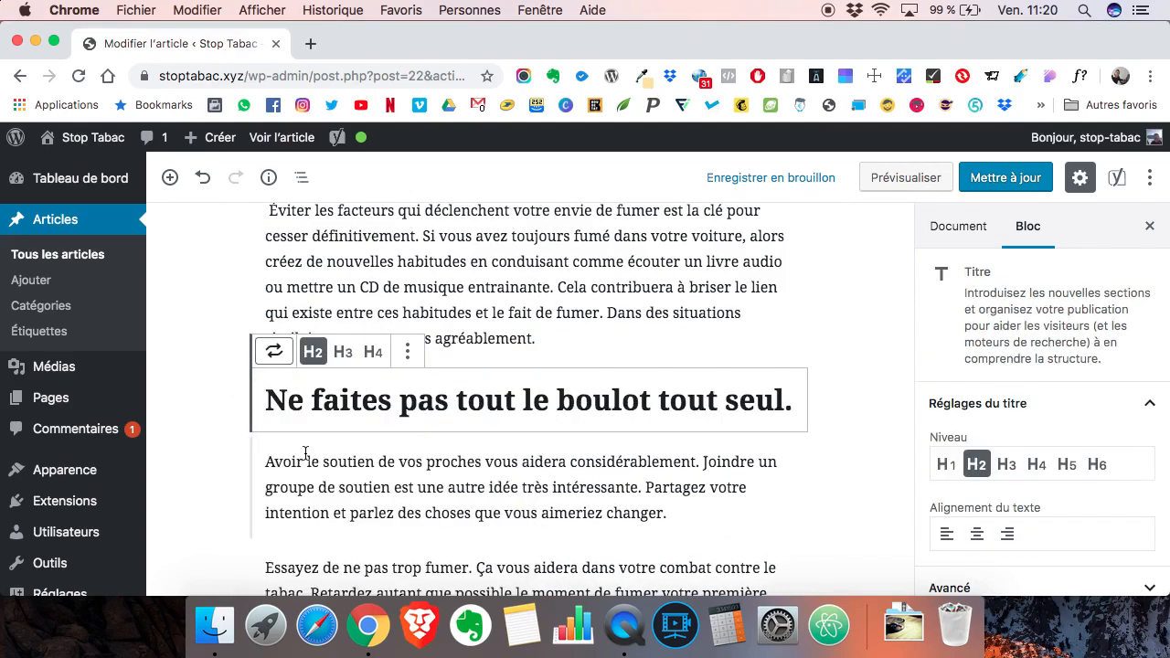
click(509, 302)
click(342, 513)
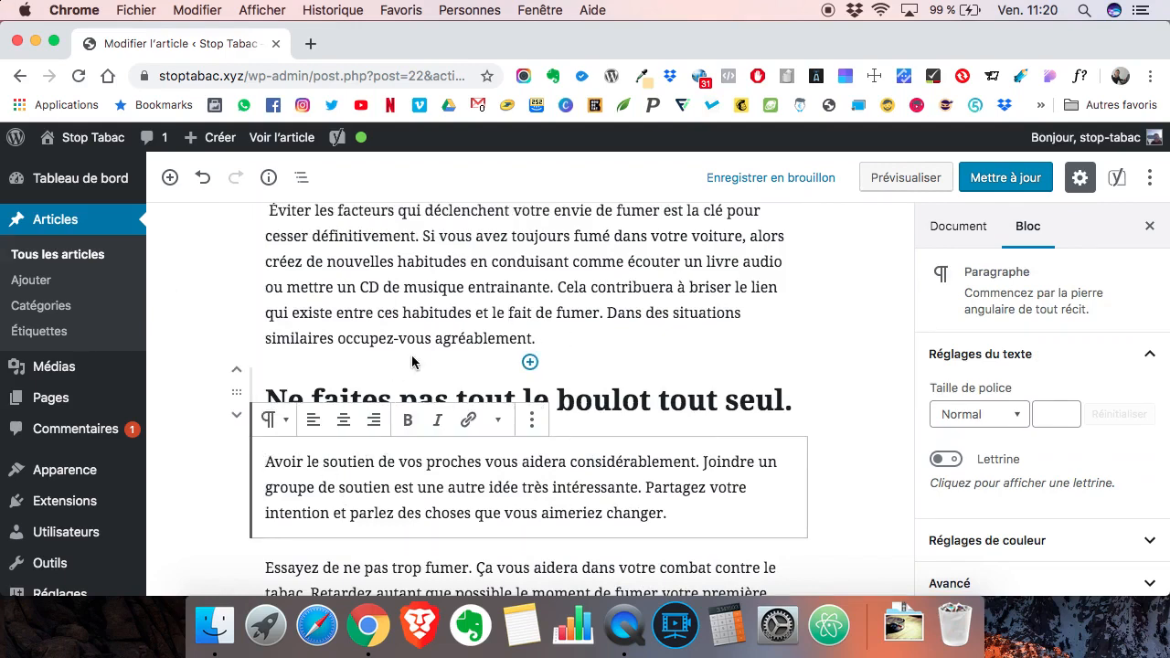
key(BackSpace)
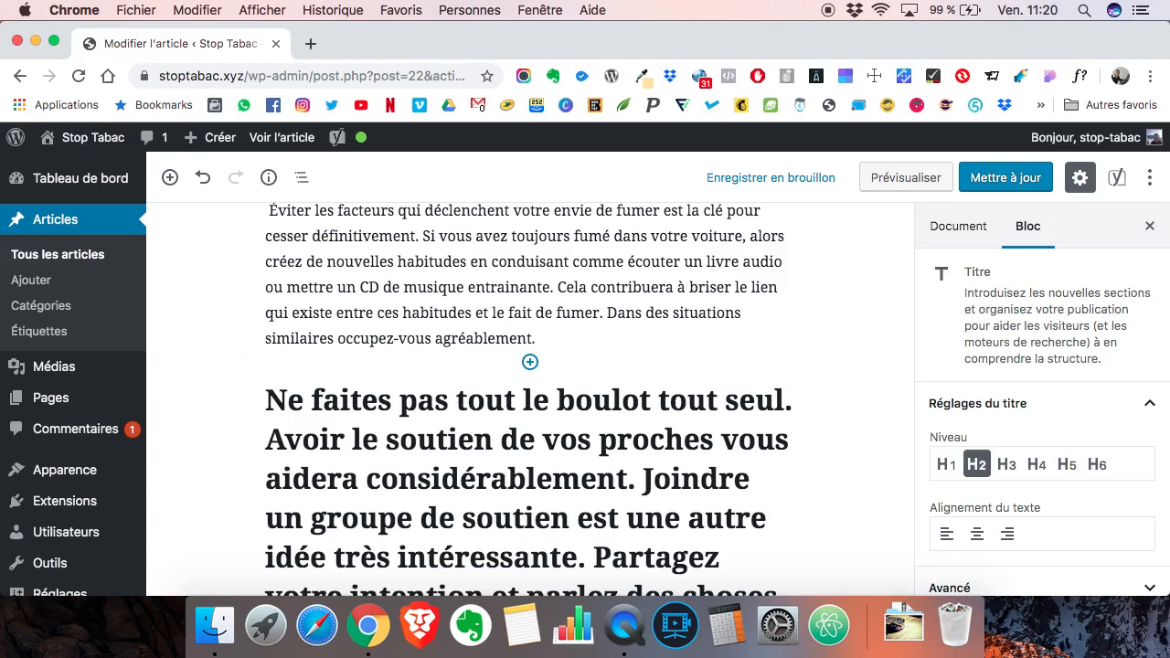
key(super+z)
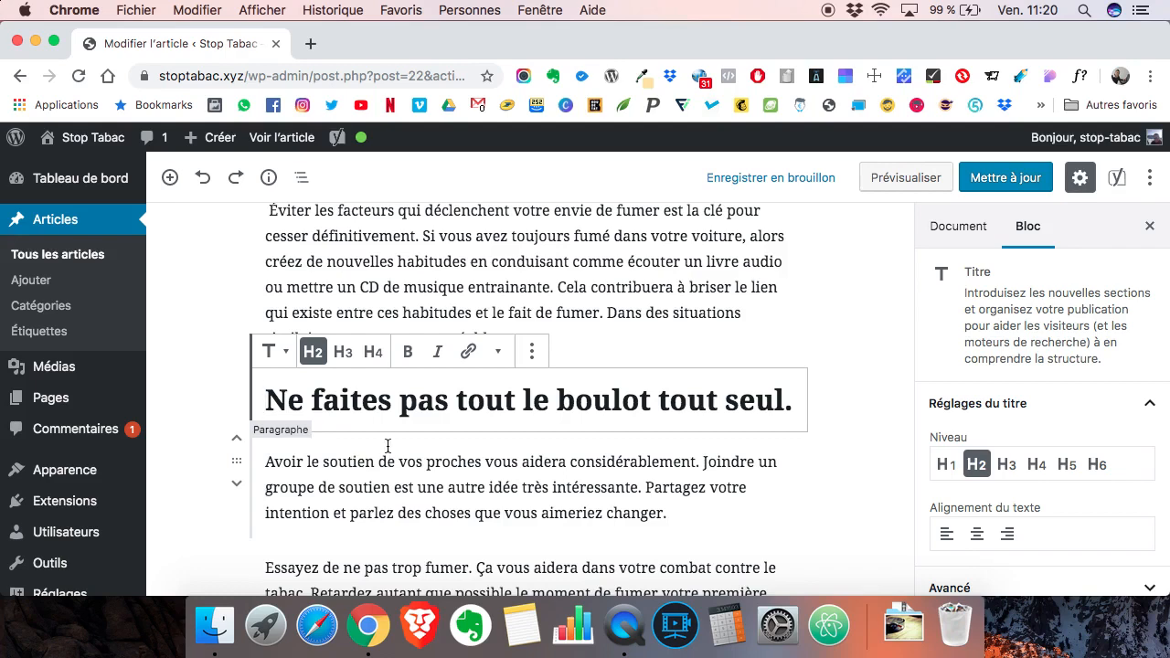
Step: Update the article and check its new H2 headings on the published page, then return to the editor
click(1003, 175)
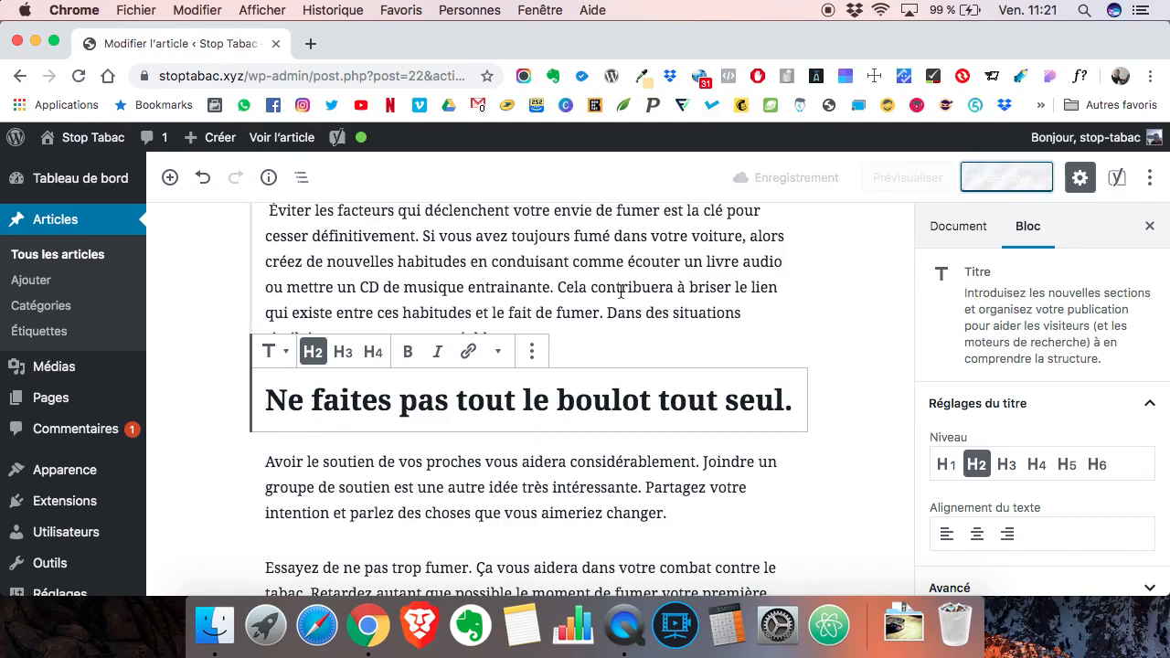
scroll(585, 327, down, 5)
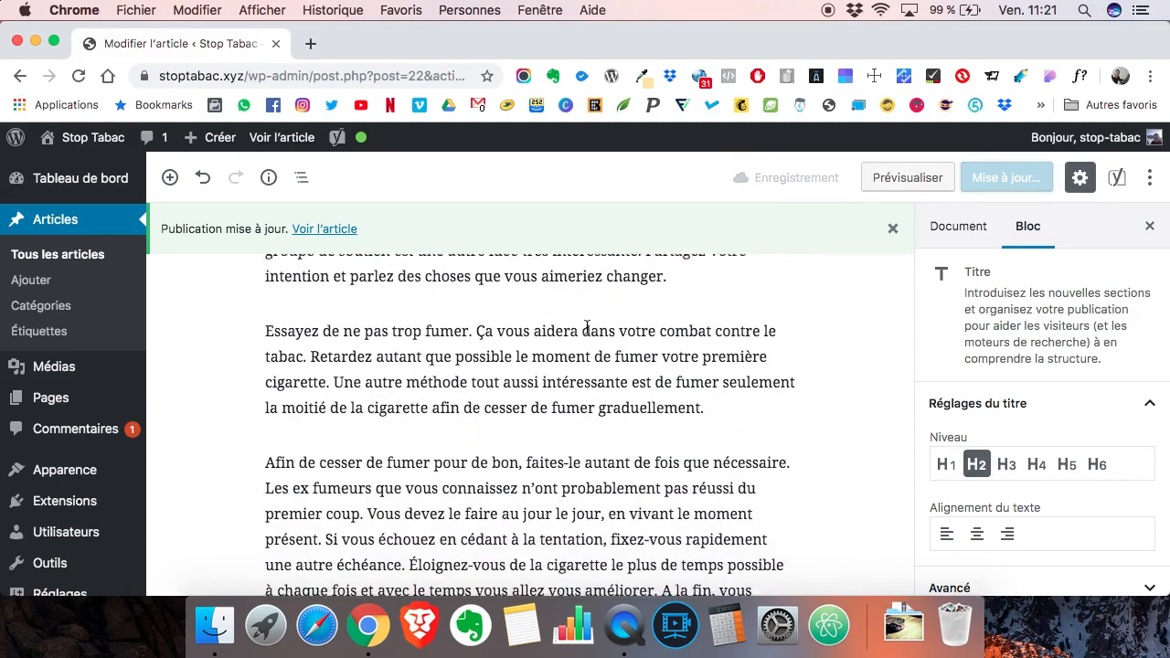
scroll(586, 326, down, 4)
click(335, 229)
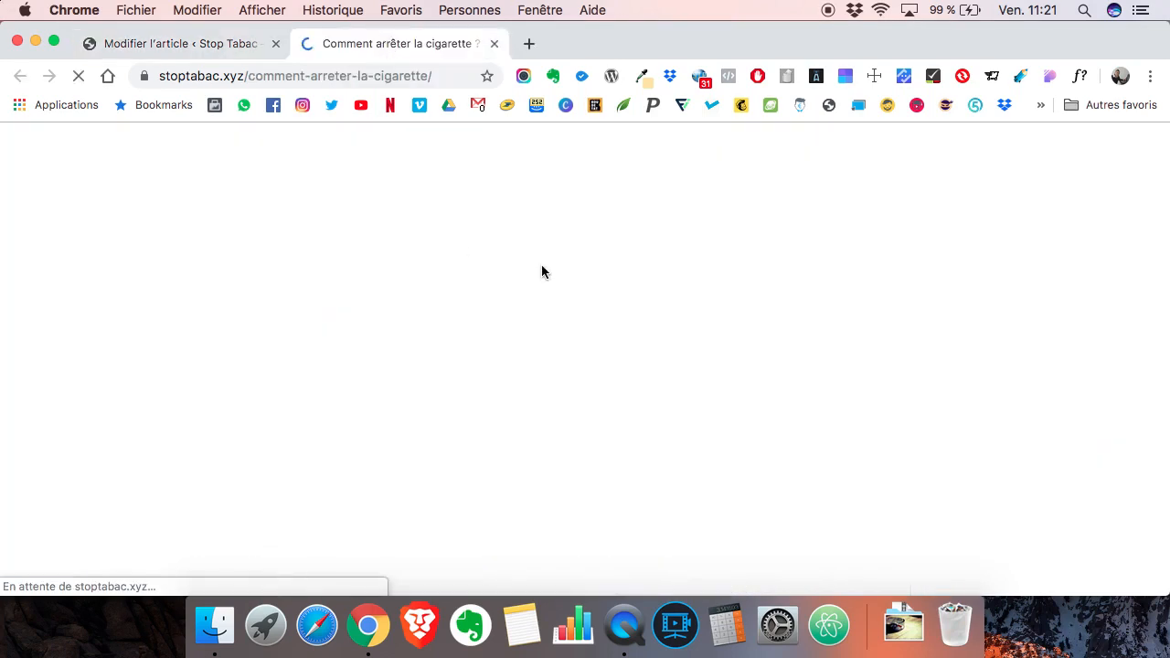
scroll(590, 273, down, 3)
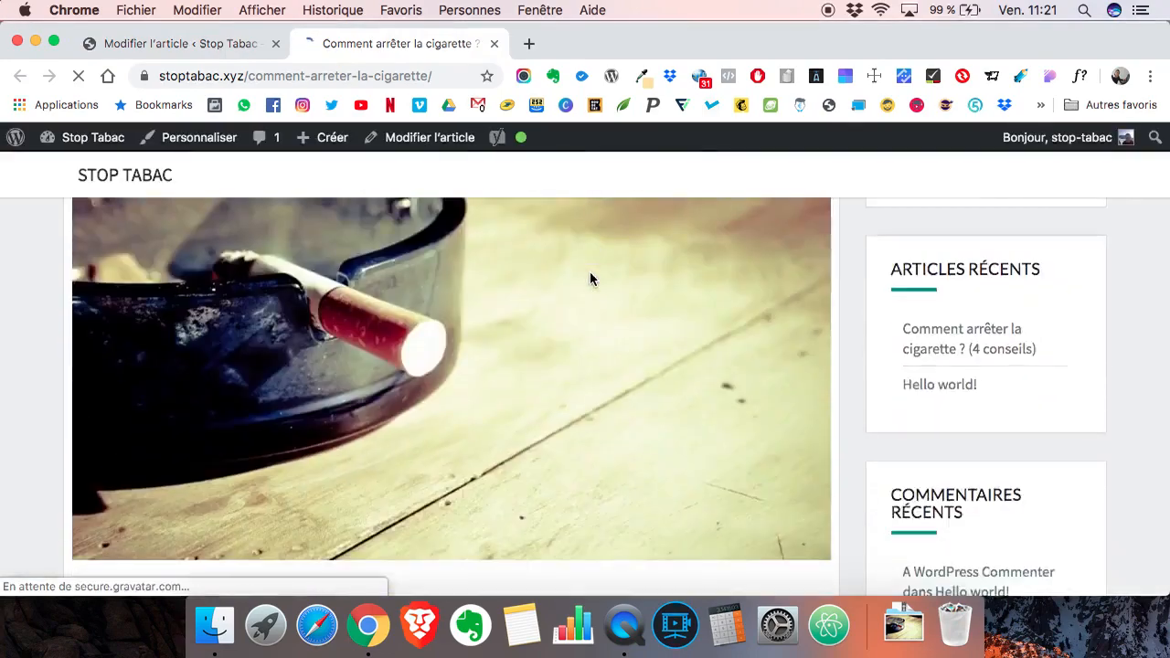
scroll(590, 278, down, 10)
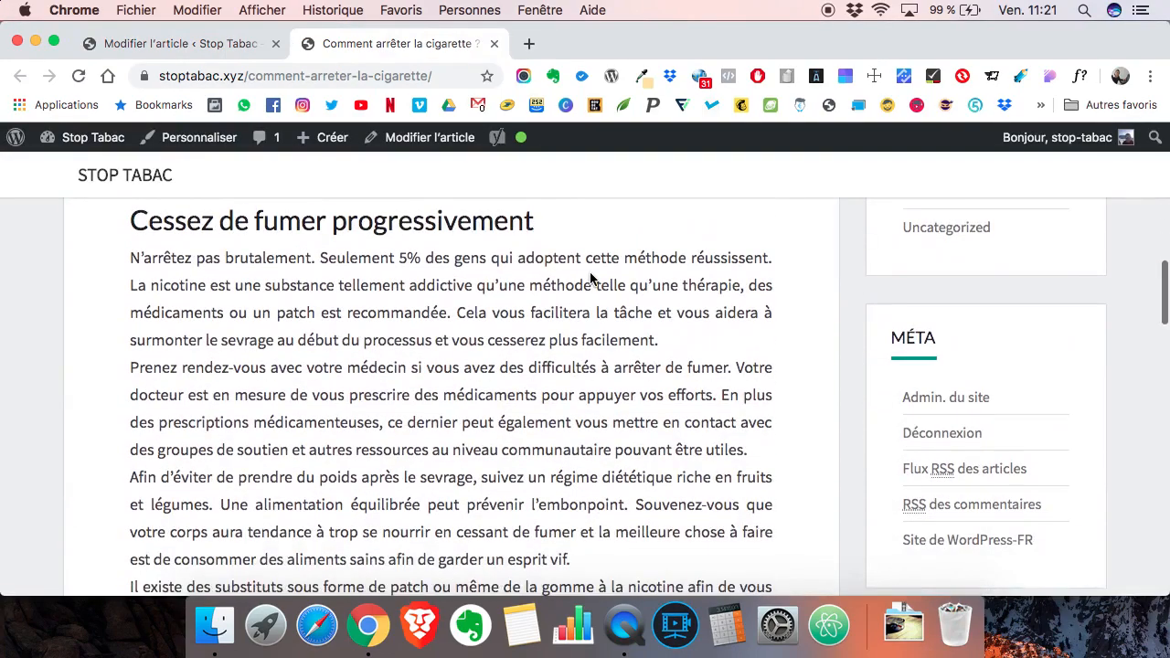
scroll(589, 279, down, 12)
scroll(589, 274, up, 20)
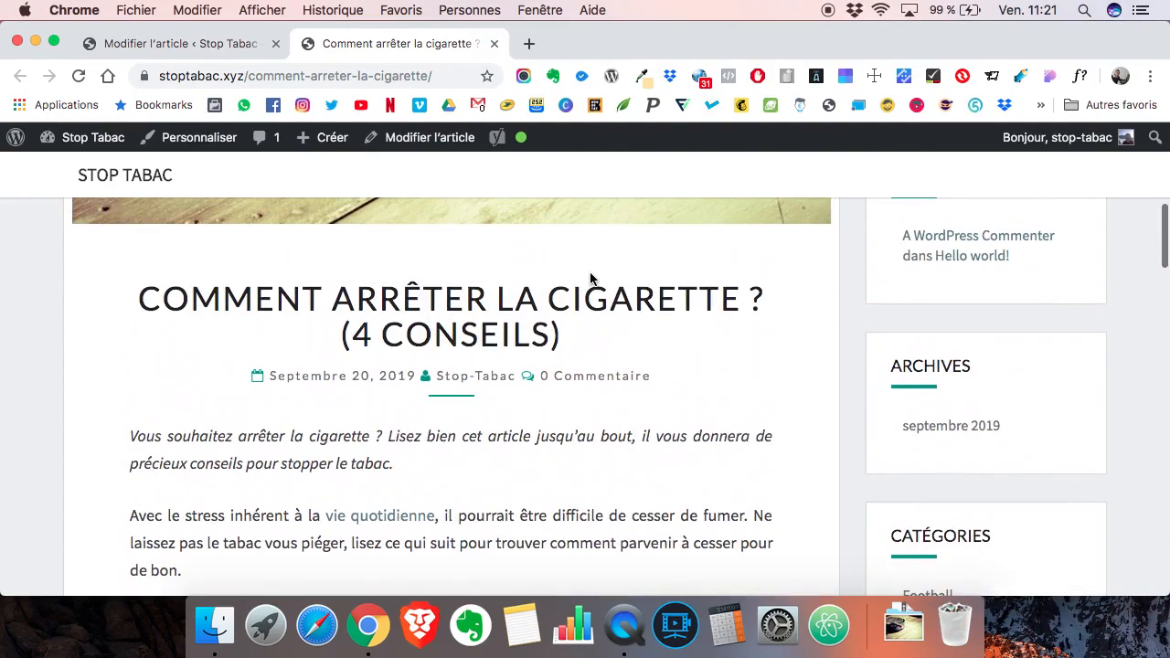
click(494, 43)
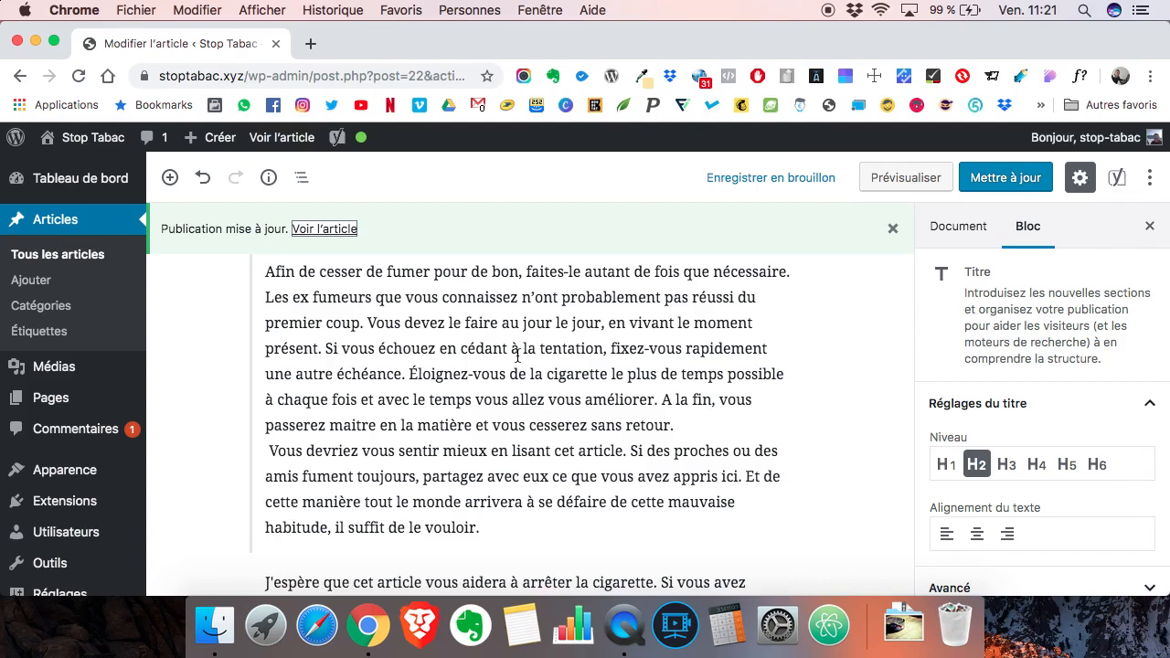
Step: Remove the final period from the H2 heading "Ne faites pas tout le boulot tout seul"
scroll(518, 357, up, 5)
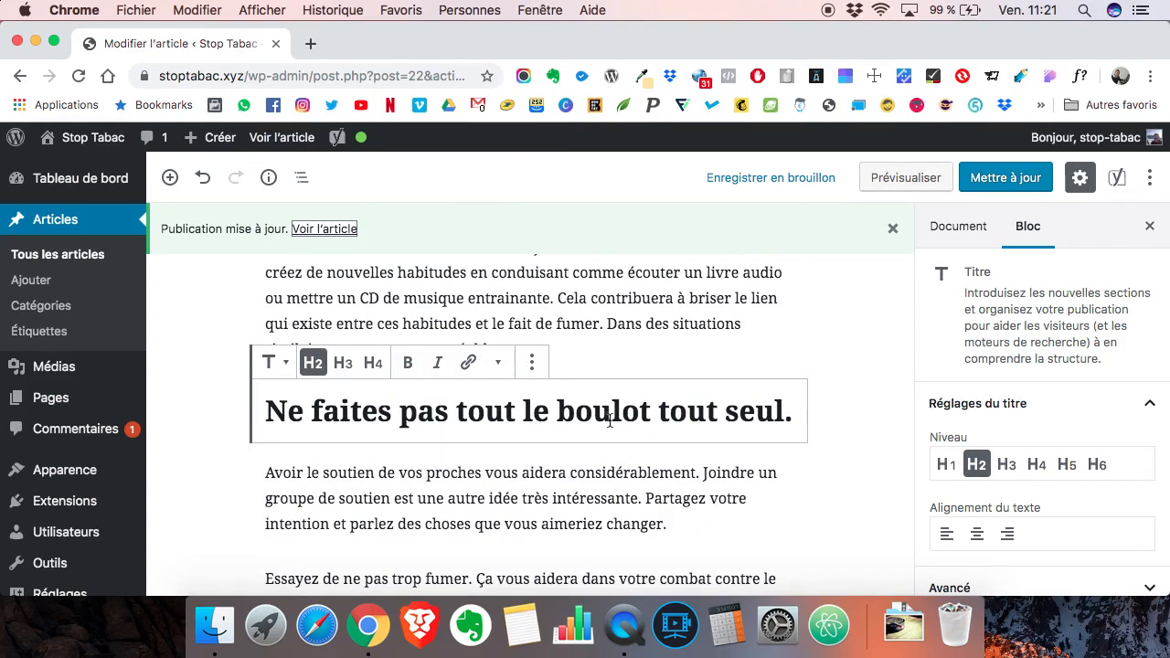
scroll(610, 421, up, 1)
click(792, 437)
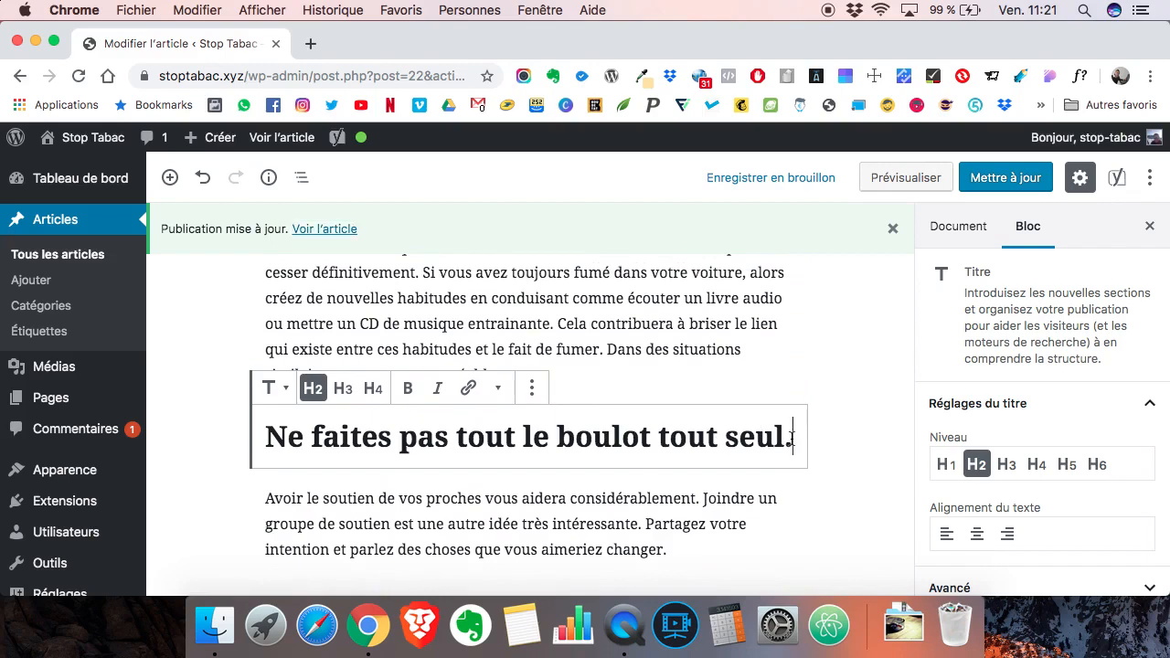
key(BackSpace)
click(664, 338)
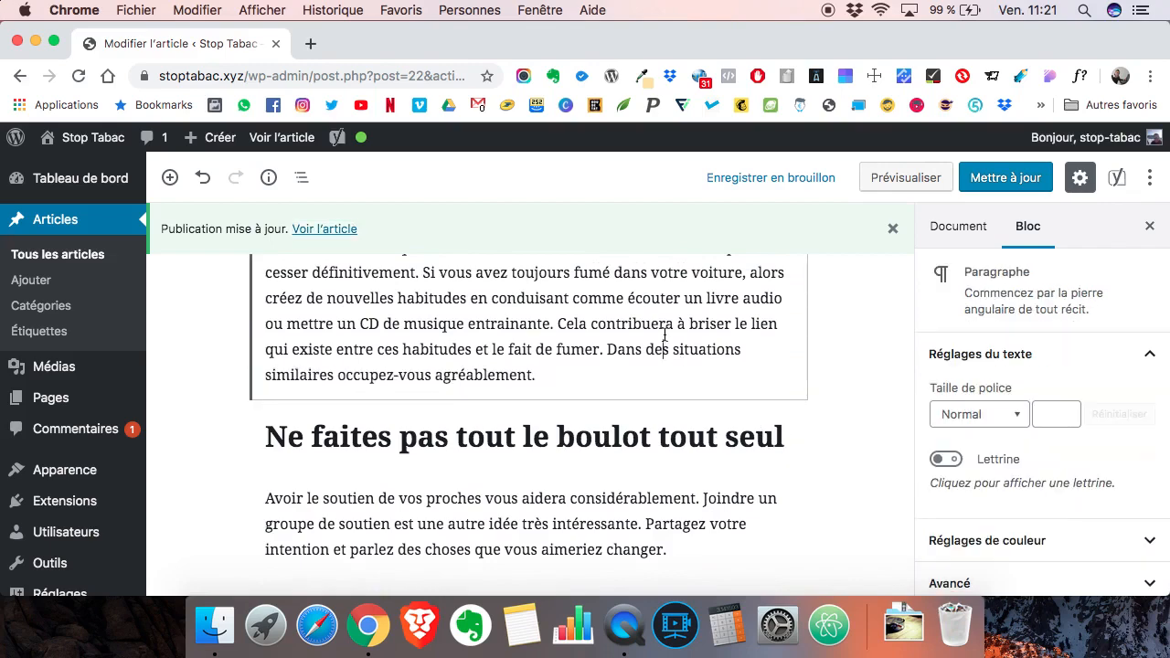
click(550, 436)
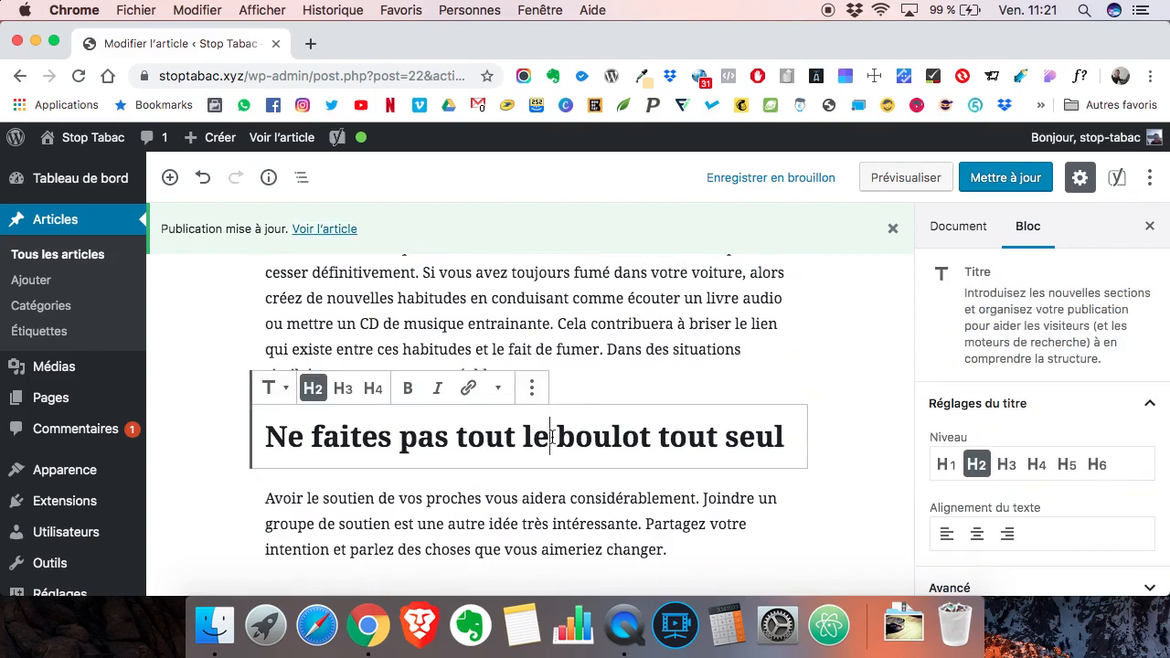
Step: Review the article's H2 headings and body text from the introduction down to the Yoast SEO readability analysis
scroll(552, 437, up, 15)
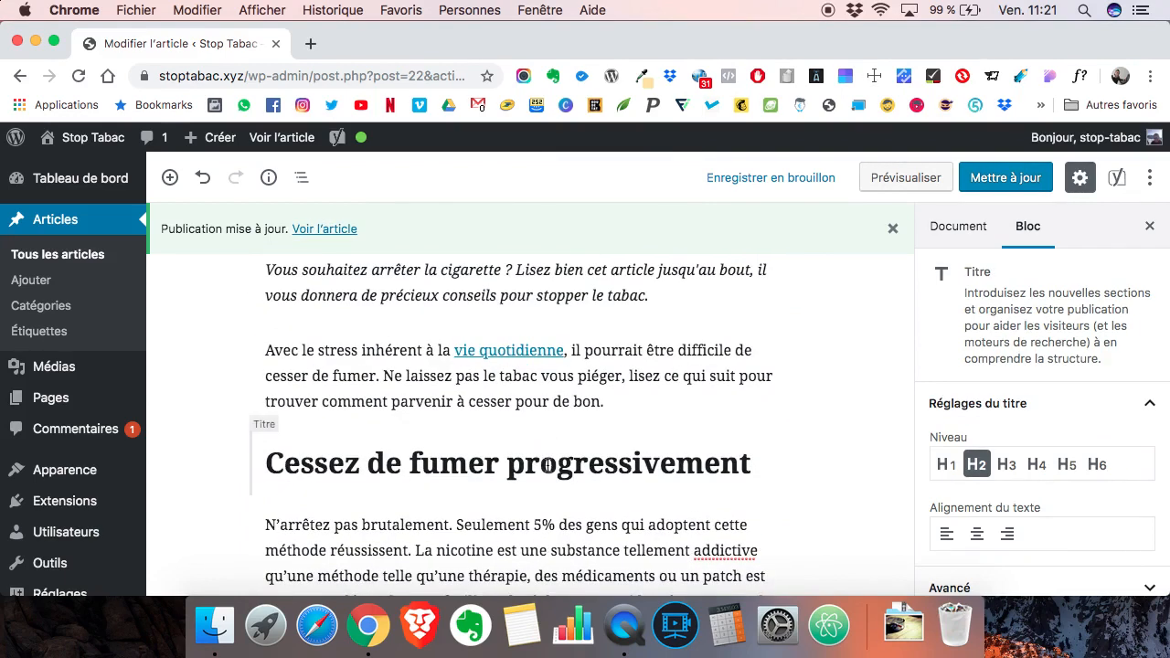
scroll(549, 466, down, 2)
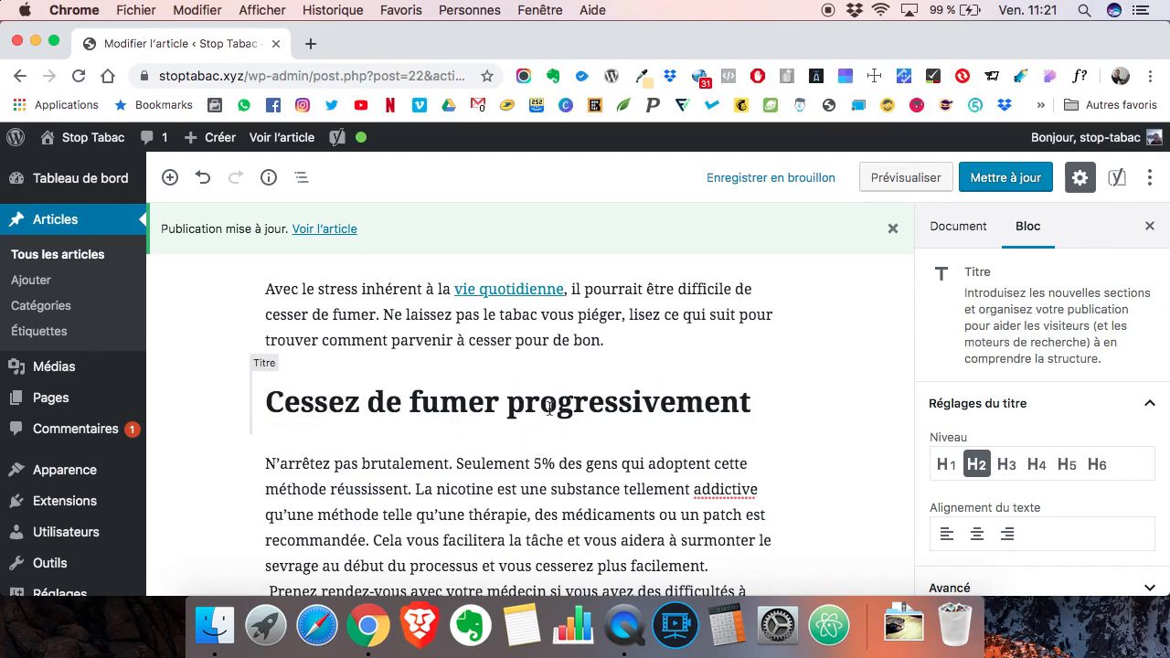
scroll(549, 408, down, 10)
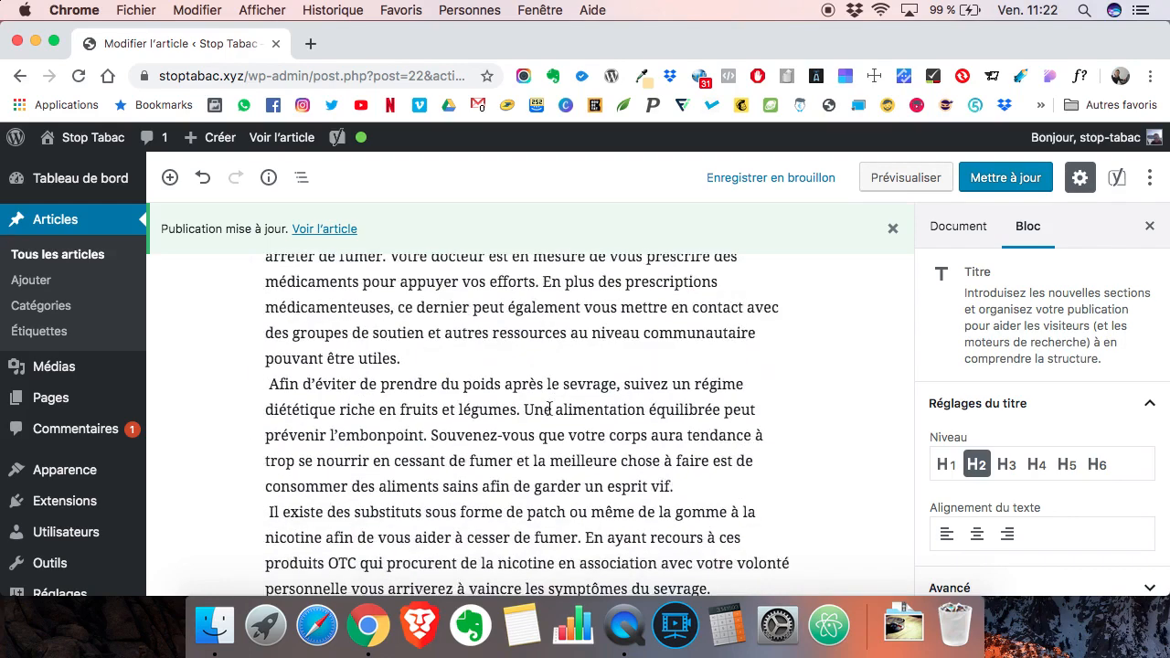
scroll(549, 408, down, 10)
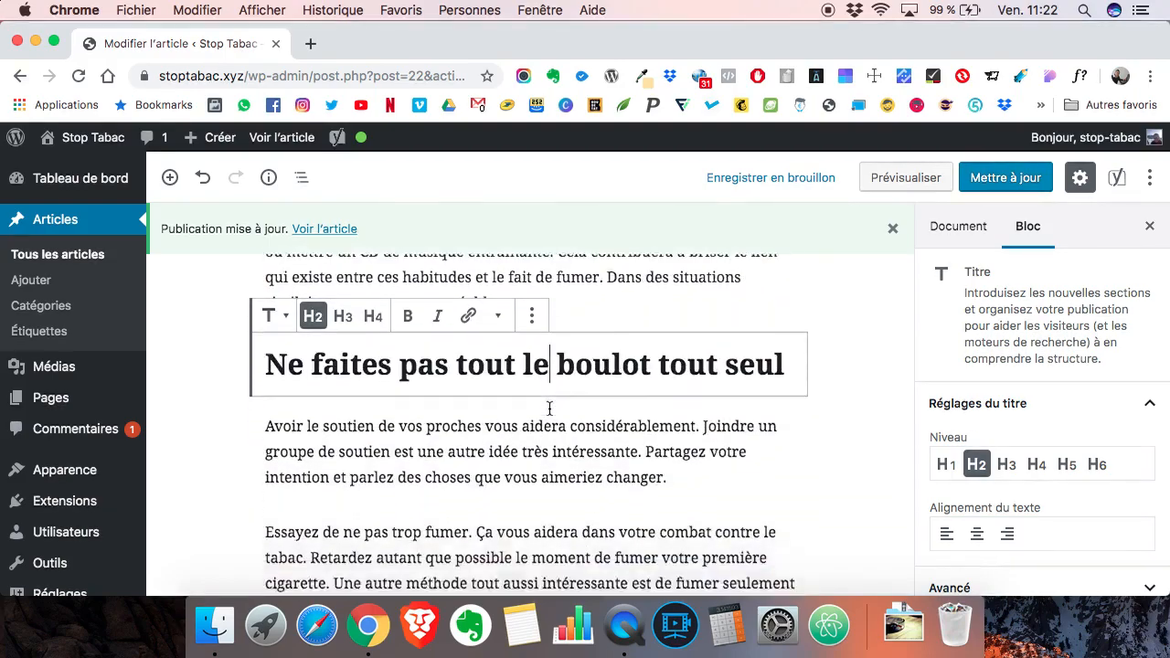
scroll(550, 409, down, 8)
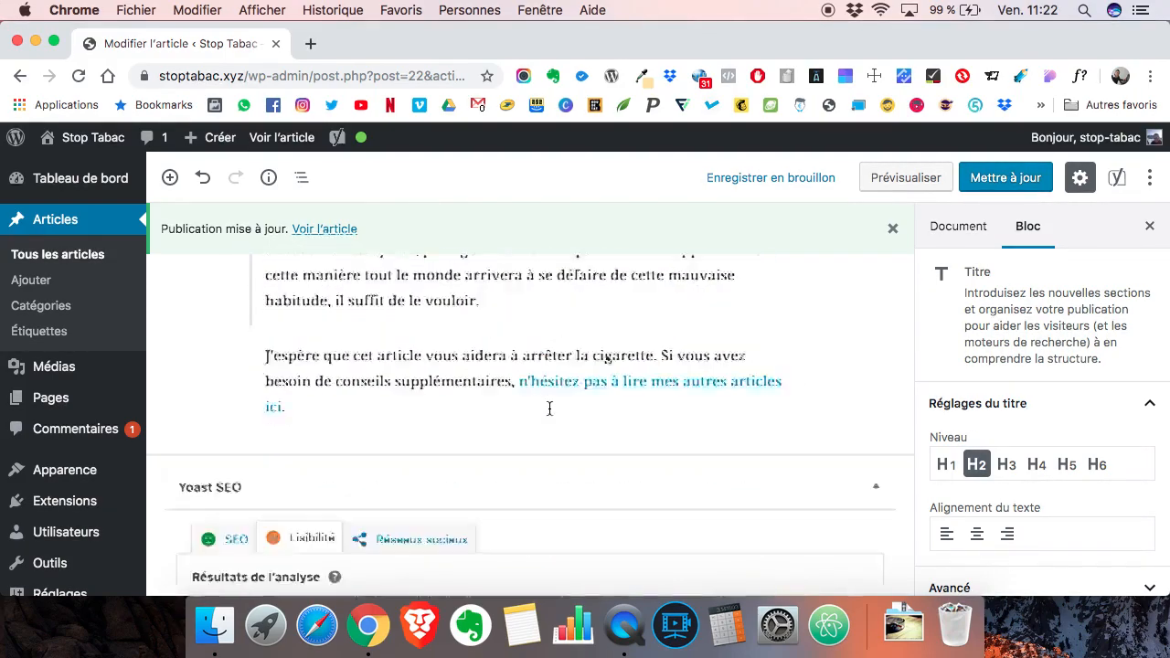